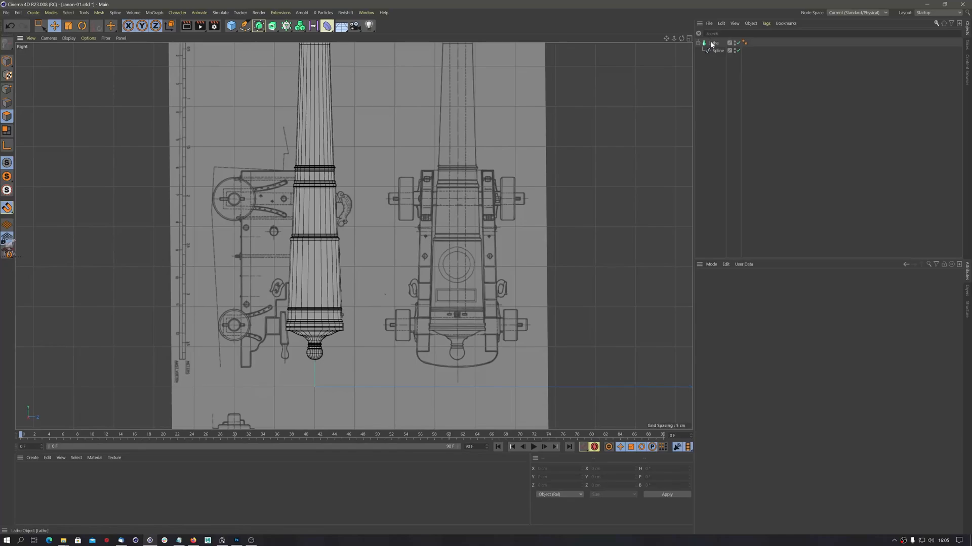
# - Set the background image rotation in the Right view to -0.5° so the blueprint lies horizontally
pyautogui.click(713, 43)
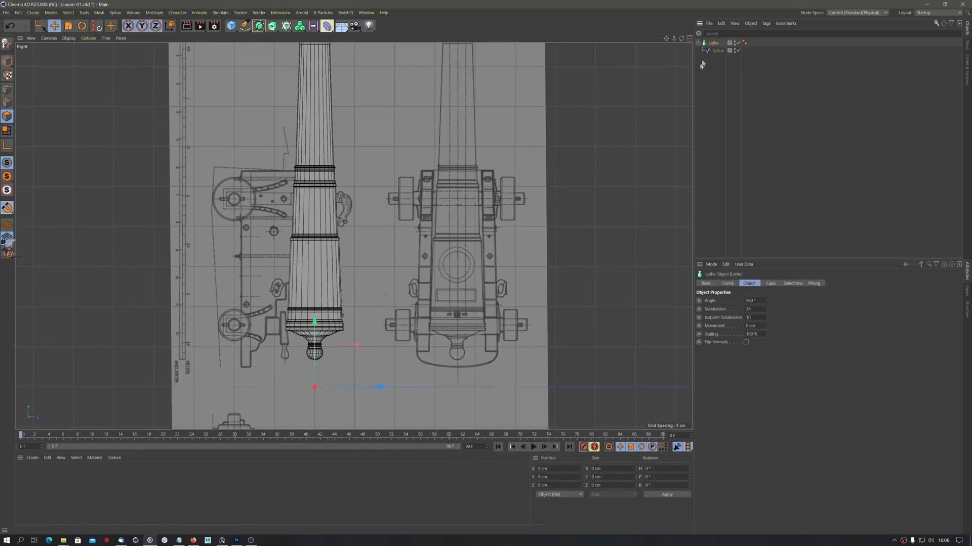
pyautogui.hotkey('shift', 'v')
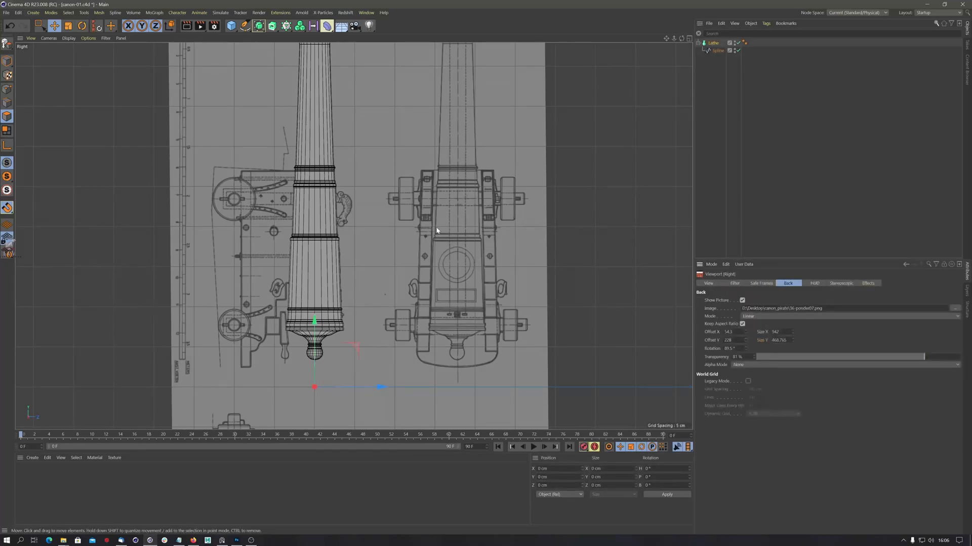
pyautogui.click(88, 38)
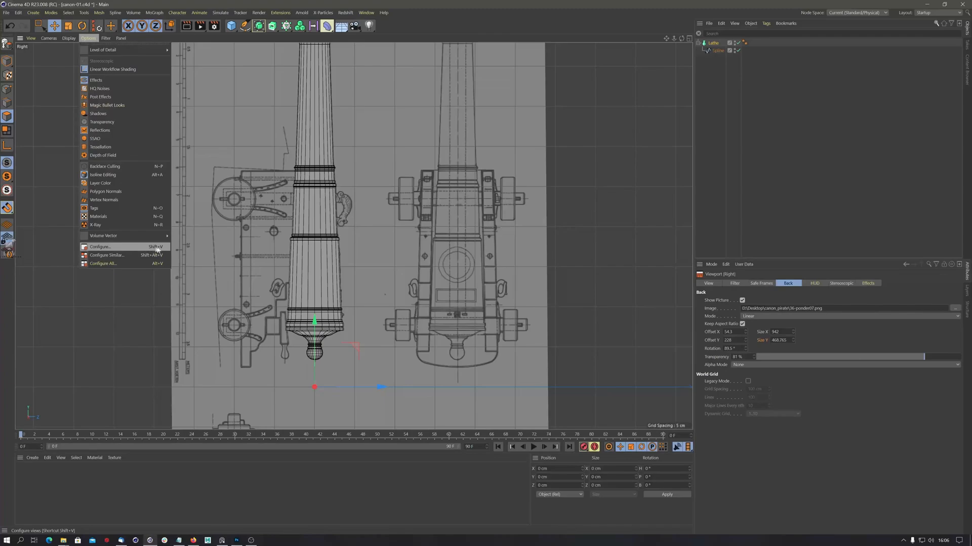
pyautogui.click(893, 299)
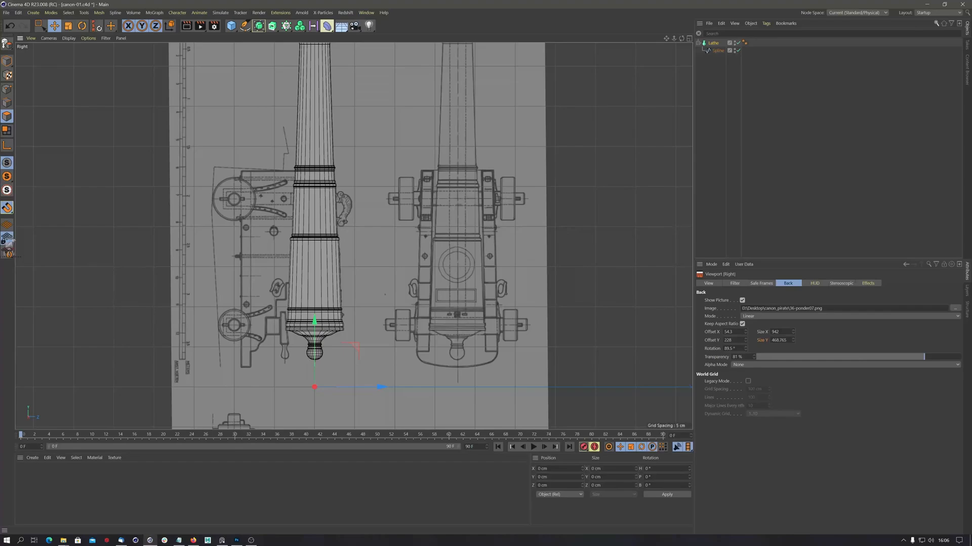
pyautogui.click(741, 357)
pyautogui.press('Return')
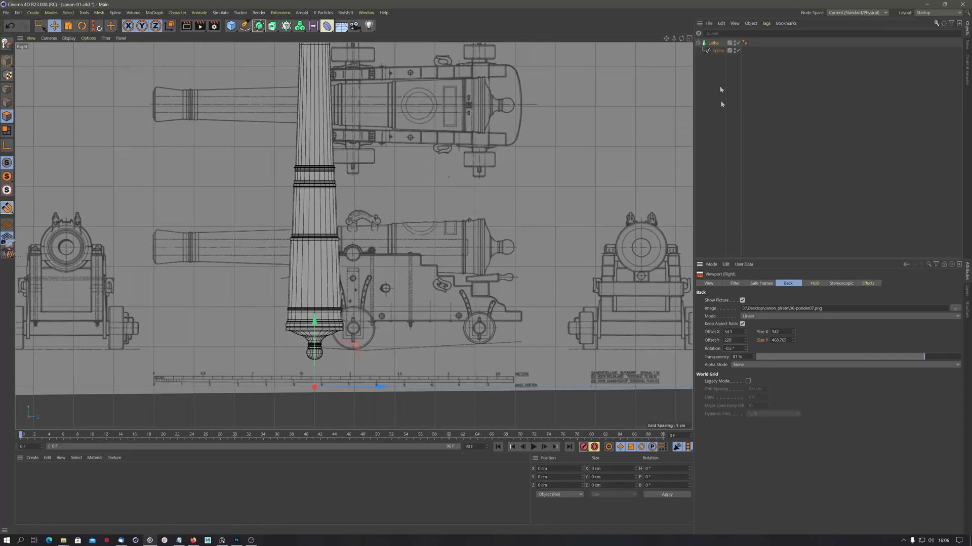
# - Rotate the Lathe barrel to a 90° pitch so it lies horizontally with its muzzle facing the same way as the side-view drawing
pyautogui.click(713, 44)
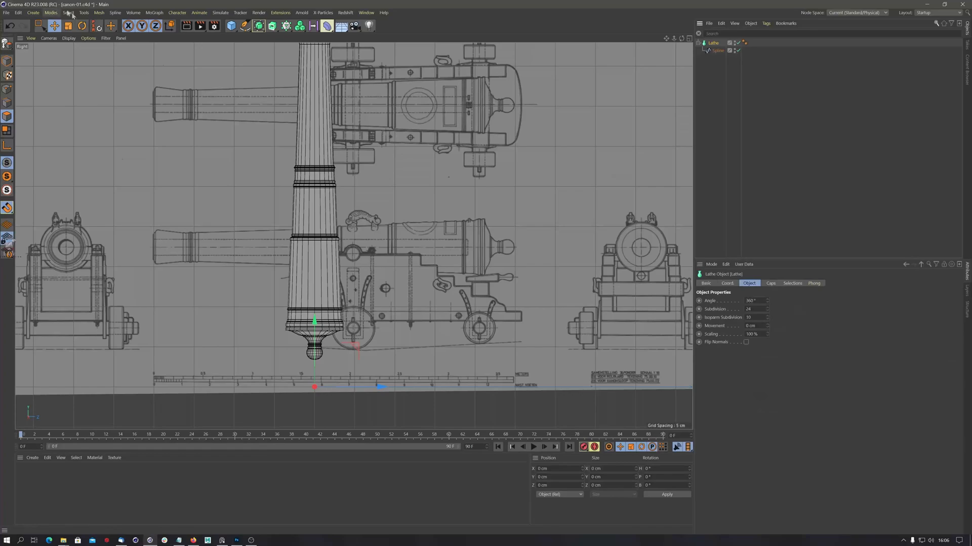
pyautogui.click(82, 26)
pyautogui.click(7, 60)
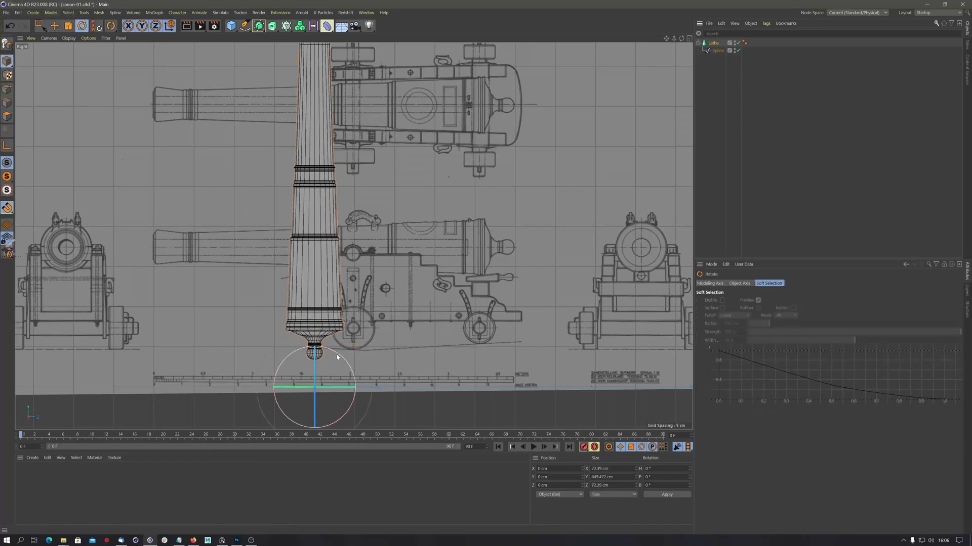
pyautogui.moveTo(336, 357); pyautogui.dragTo(287, 368)
# - Move the Lathe barrel up to about Y 173.9 cm and along Z to about 226.3 cm, near the side-view drawing
pyautogui.press('e')
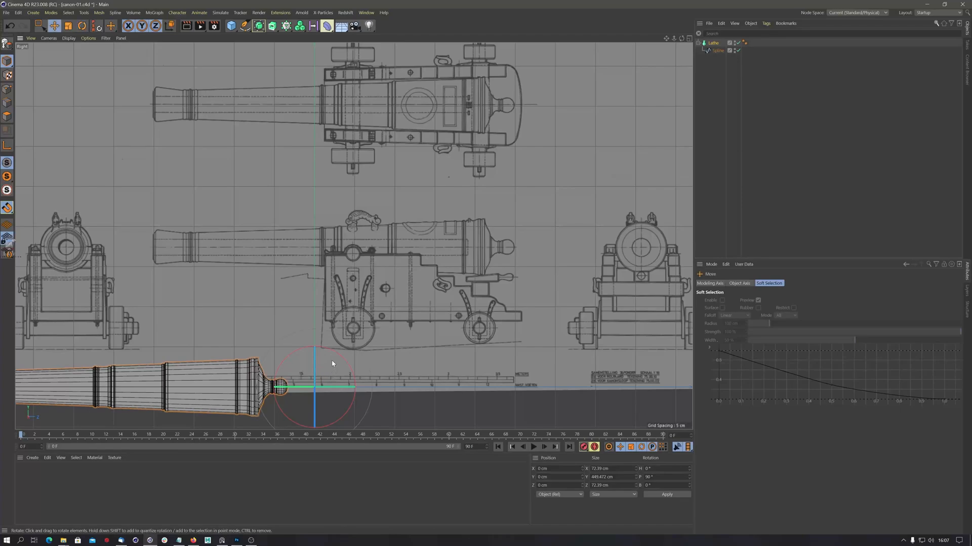
pyautogui.moveTo(319, 338); pyautogui.dragTo(317, 199)
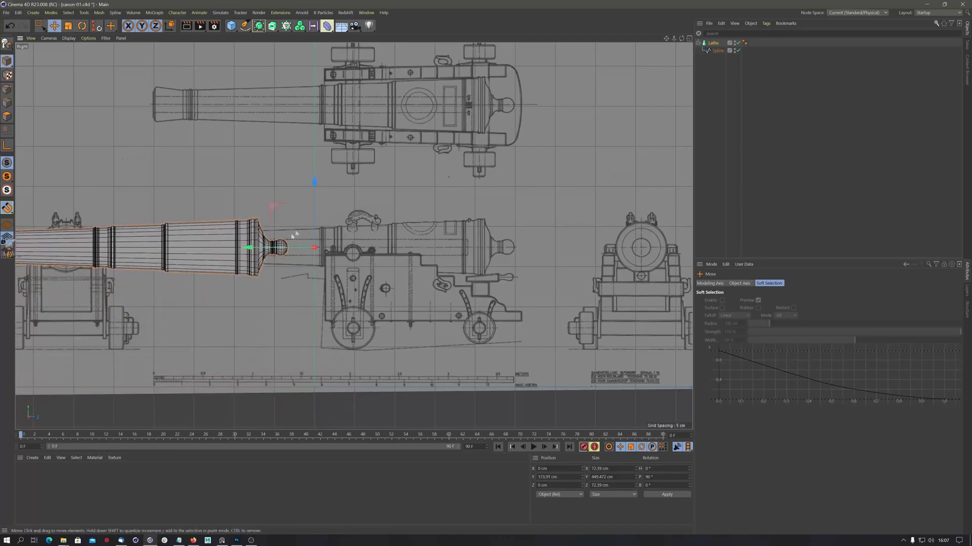
pyautogui.moveTo(249, 248); pyautogui.dragTo(430, 277)
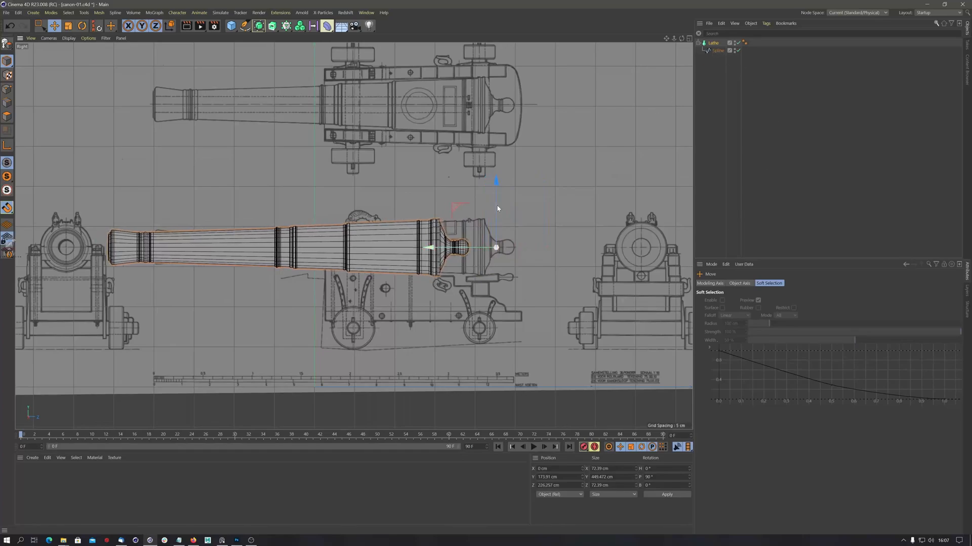
# - Shift the Right view's background image to Offset X -64.9 and Offset Y 181, centring the carriage on the world axis with wheels at ground level
pyautogui.hotkey('shift', 'v')
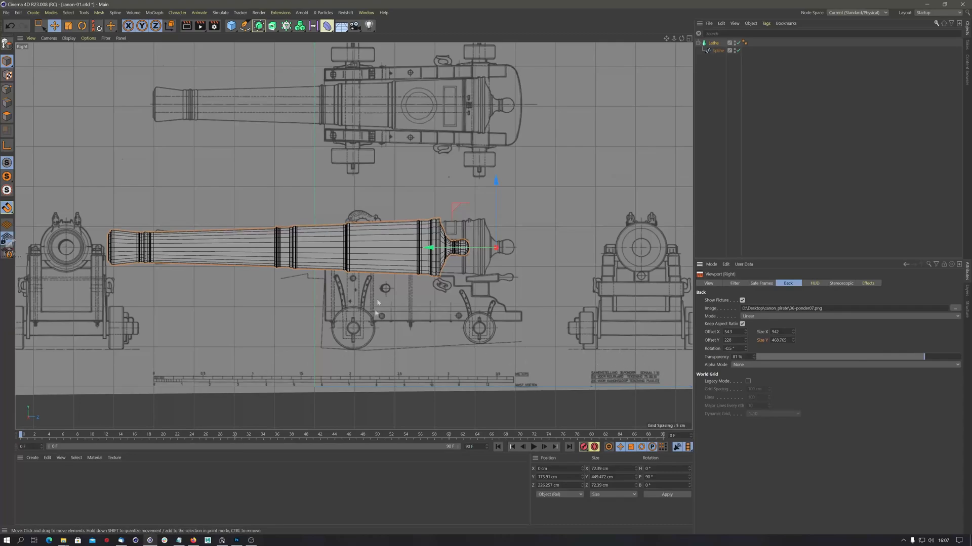
pyautogui.moveTo(745, 338); pyautogui.dragTo(742, 359)
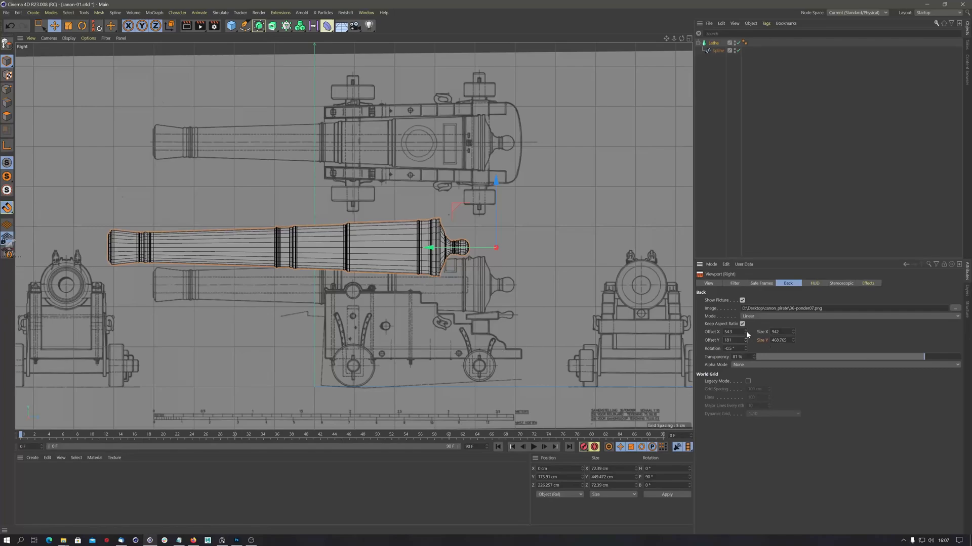
pyautogui.moveTo(746, 332); pyautogui.dragTo(711, 382)
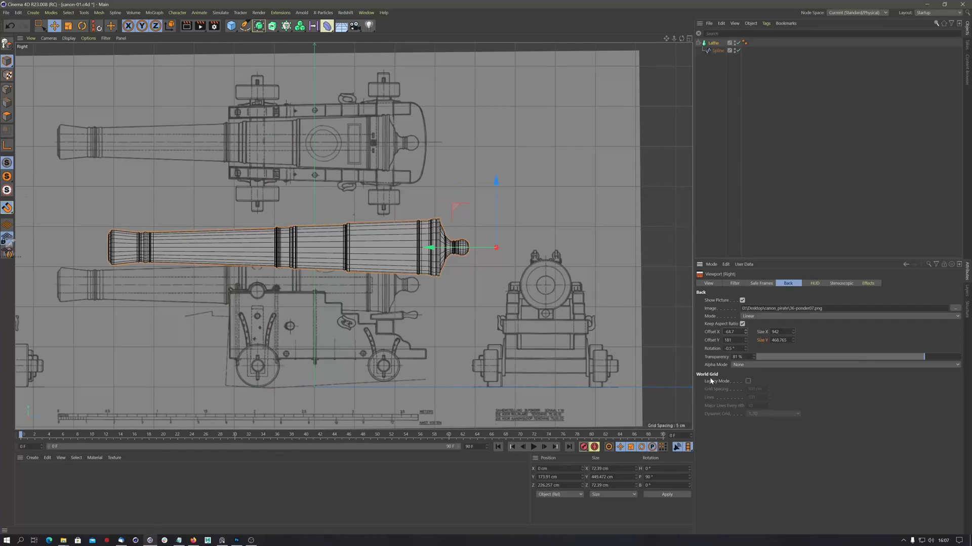
pyautogui.scroll(6, 342, 322)
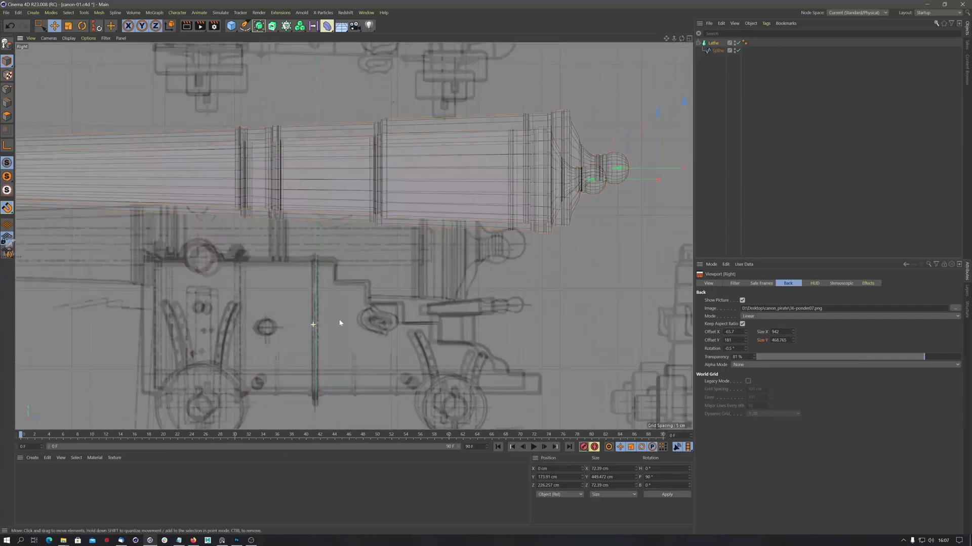
pyautogui.keyDown('alt'); pyautogui.moveTo(342, 322); pyautogui.dragTo(372, 182, button='middle'); pyautogui.keyUp('alt')
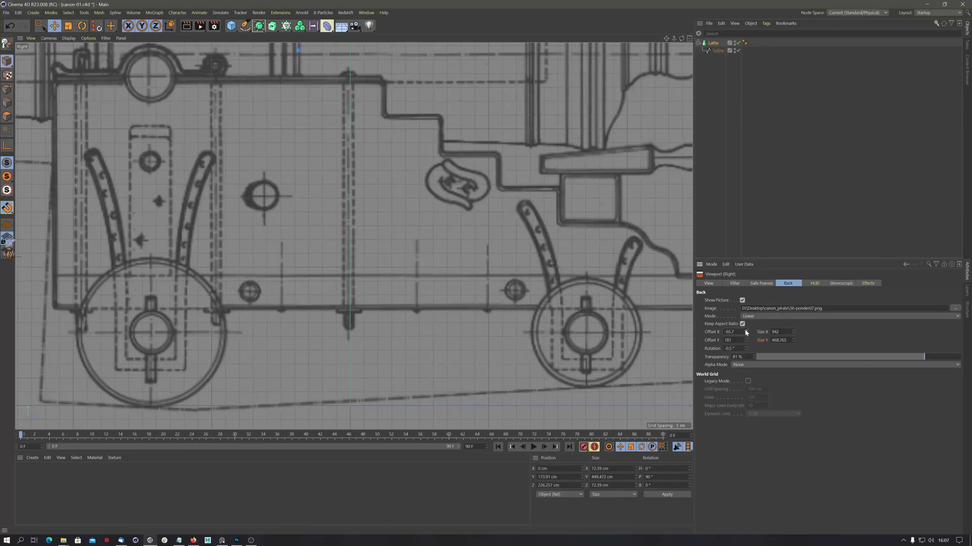
pyautogui.click(745, 331)
pyautogui.click(746, 335)
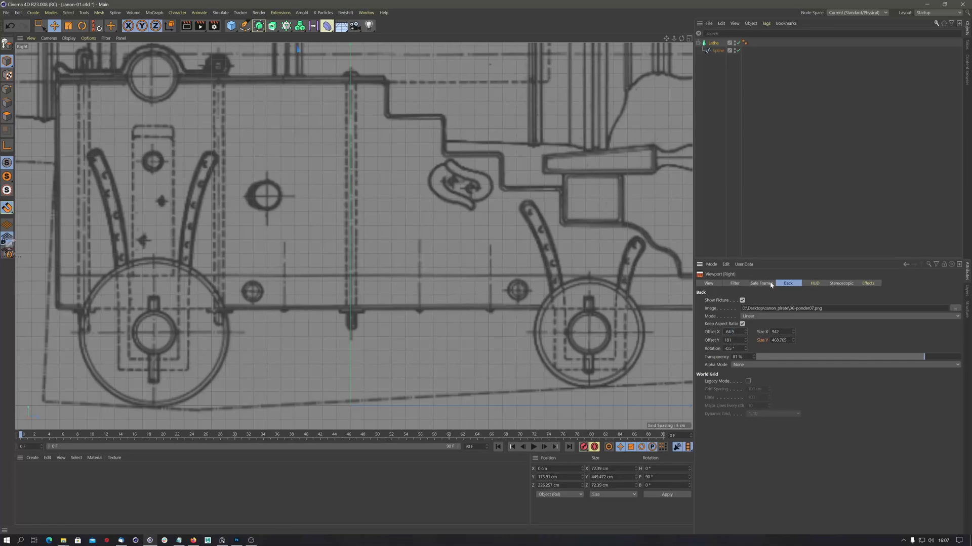
# - Align the Lathe barrel with the side-view cannon drawing at about Y 127.1 cm and Z 162.7 cm
pyautogui.scroll(-10, 392, 331)
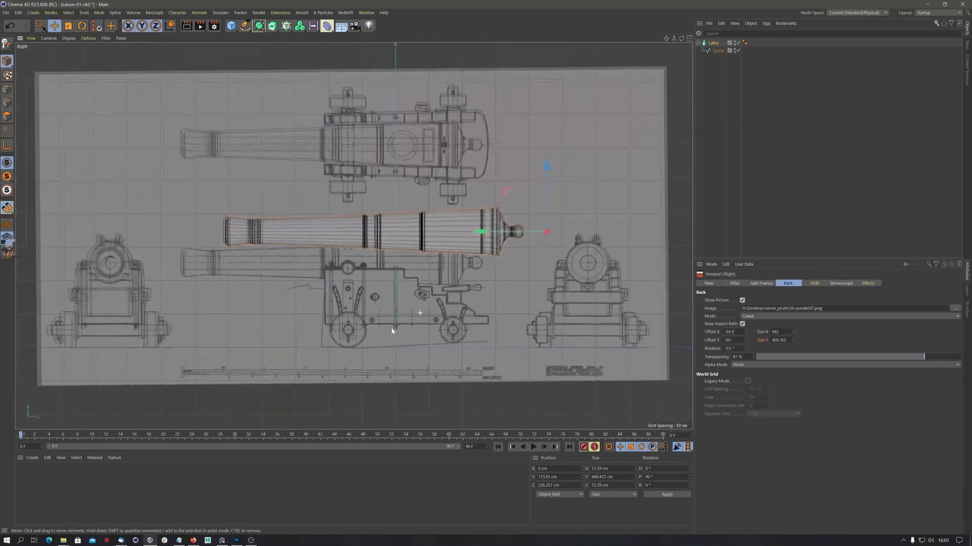
pyautogui.keyDown('alt'); pyautogui.moveTo(392, 331); pyautogui.dragTo(397, 265, button='middle'); pyautogui.keyUp('alt')
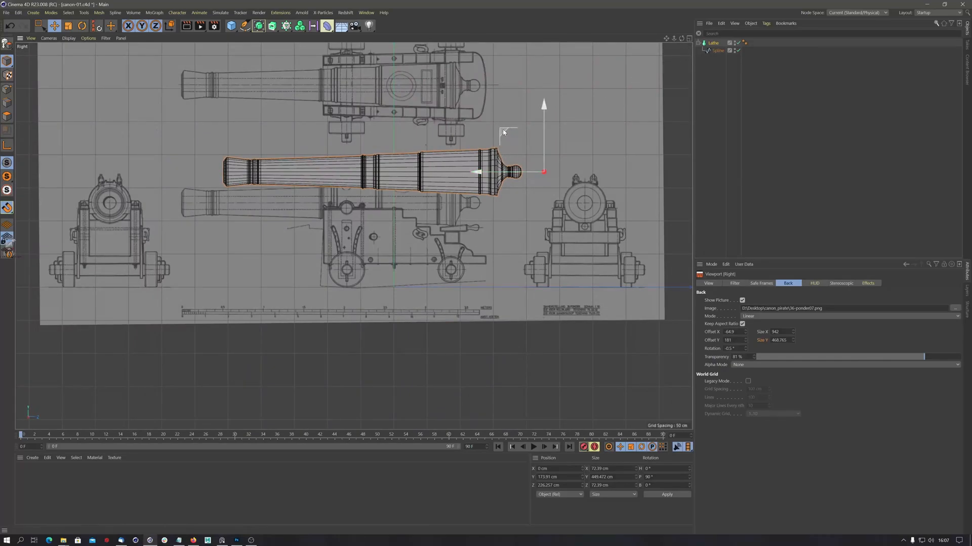
pyautogui.moveTo(504, 132); pyautogui.dragTo(461, 162)
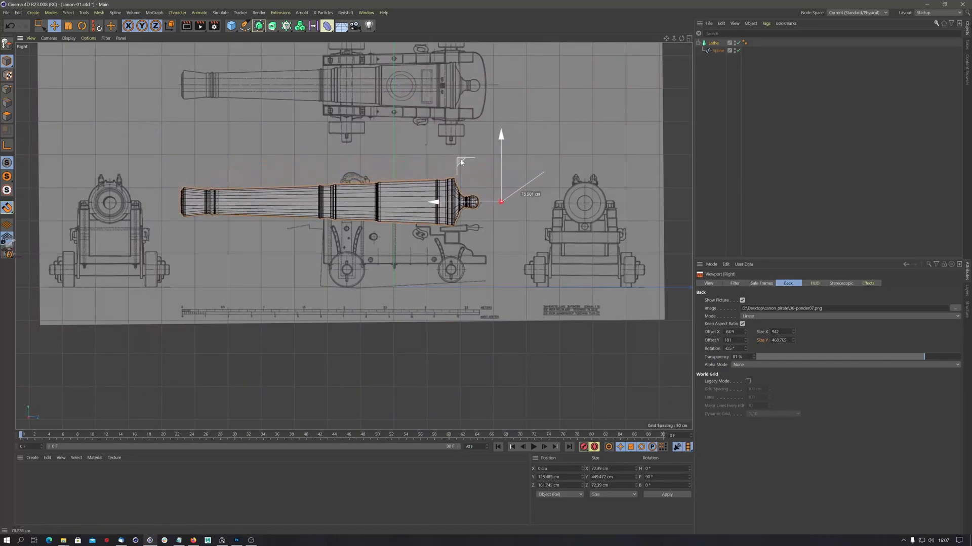
pyautogui.scroll(5, 461, 162)
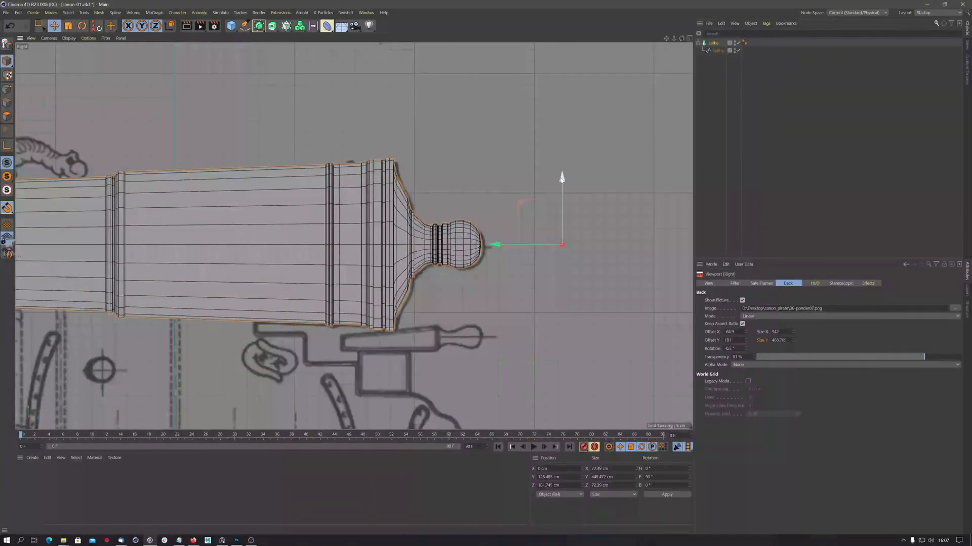
pyautogui.moveTo(562, 177); pyautogui.dragTo(561, 180)
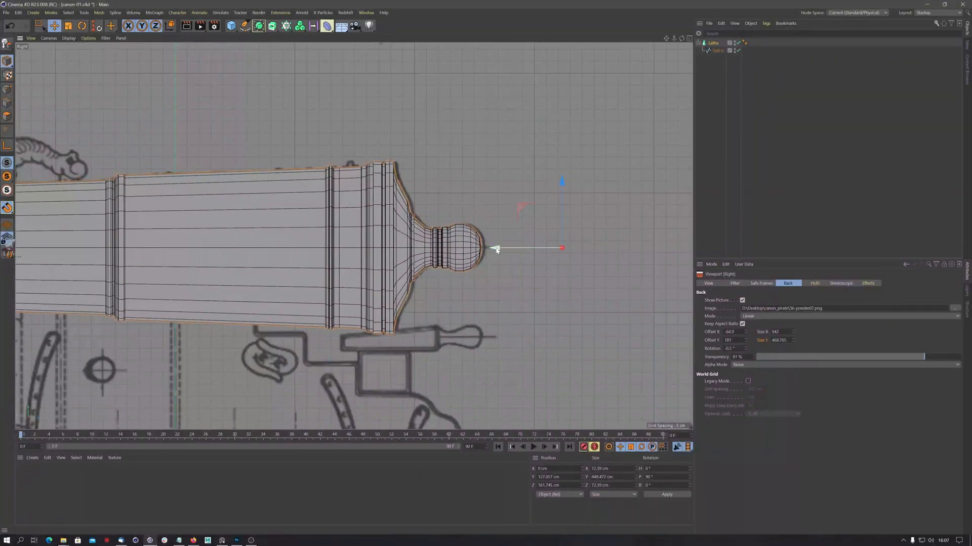
pyautogui.moveTo(496, 249); pyautogui.dragTo(499, 253)
# - Check the blueprint's wheel baselines against the ground axis and set the background image's Offset Y to 181.3
pyautogui.scroll(-2, 485, 266)
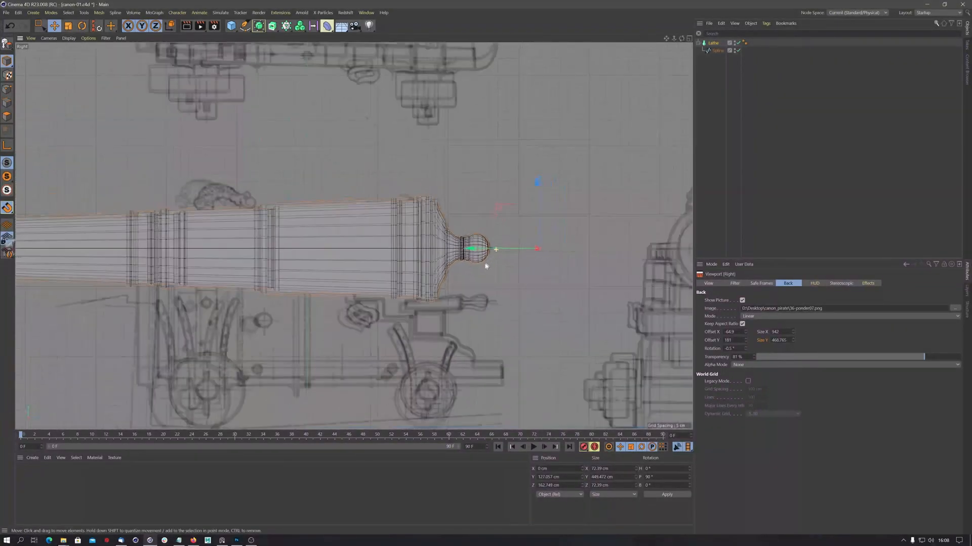
pyautogui.scroll(-6, 485, 266)
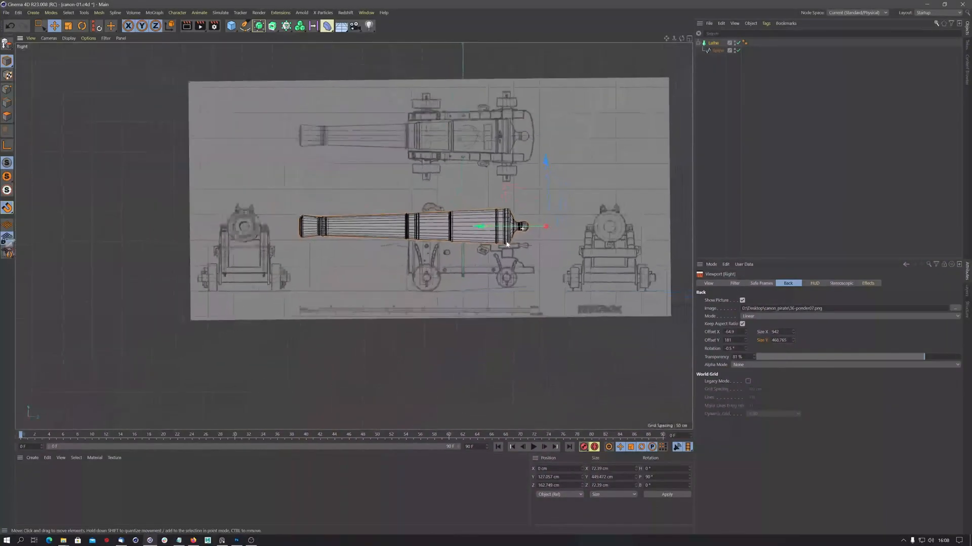
pyautogui.keyDown('alt'); pyautogui.moveTo(507, 244); pyautogui.dragTo(510, 241, button='right'); pyautogui.keyUp('alt')
pyautogui.keyDown('alt'); pyautogui.moveTo(510, 241); pyautogui.dragTo(446, 254, button='middle'); pyautogui.keyUp('alt')
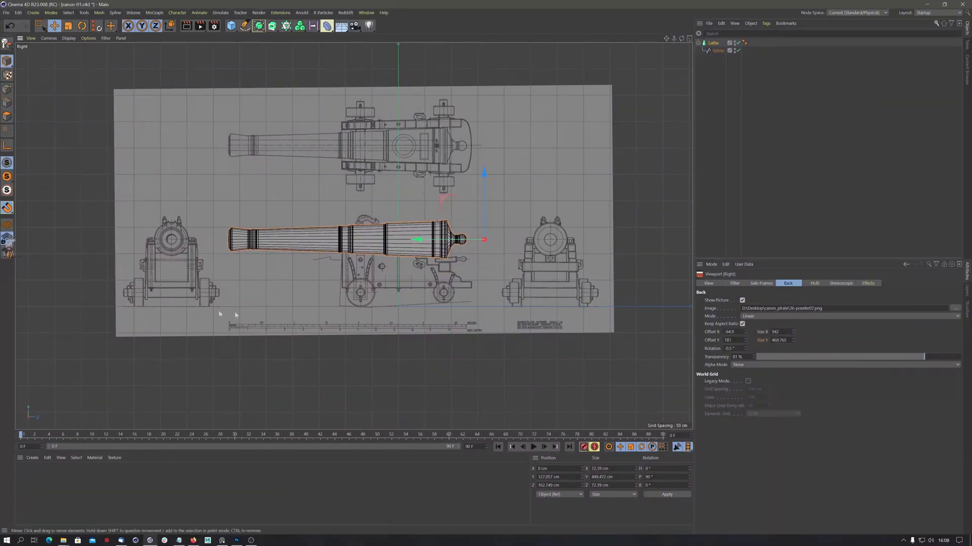
pyautogui.scroll(6, 205, 309)
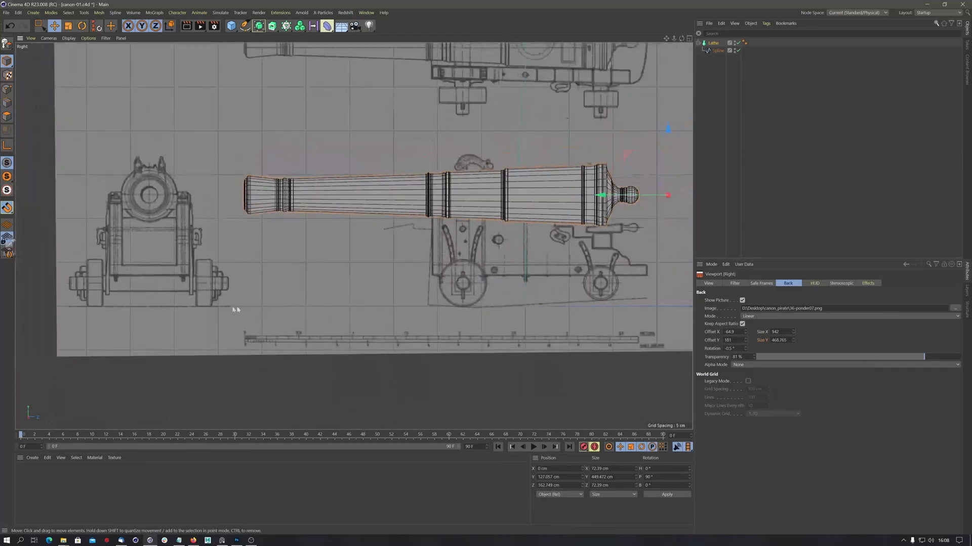
pyautogui.keyDown('alt'); pyautogui.moveTo(234, 303); pyautogui.dragTo(128, 280, button='middle'); pyautogui.keyUp('alt')
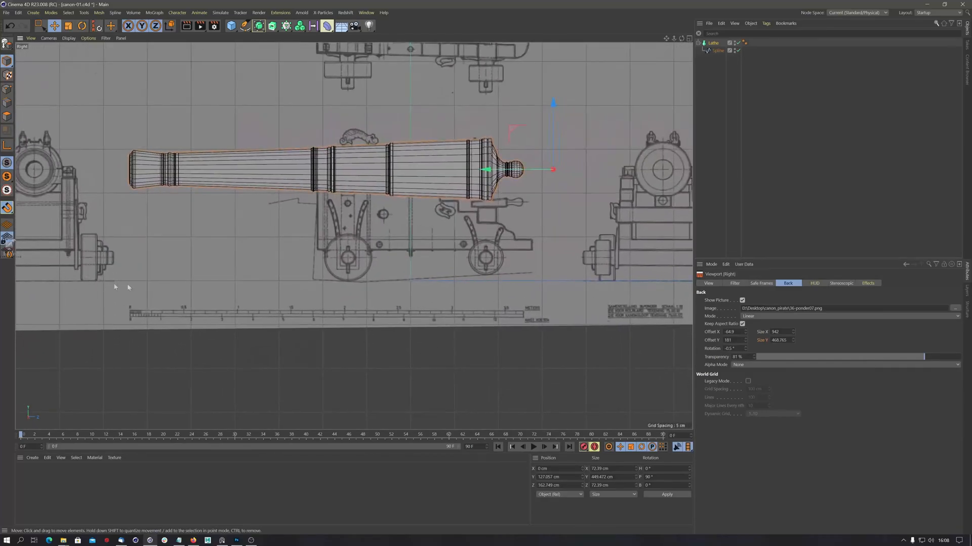
pyautogui.keyDown('alt'); pyautogui.moveTo(496, 275); pyautogui.dragTo(392, 272, button='middle'); pyautogui.keyUp('alt')
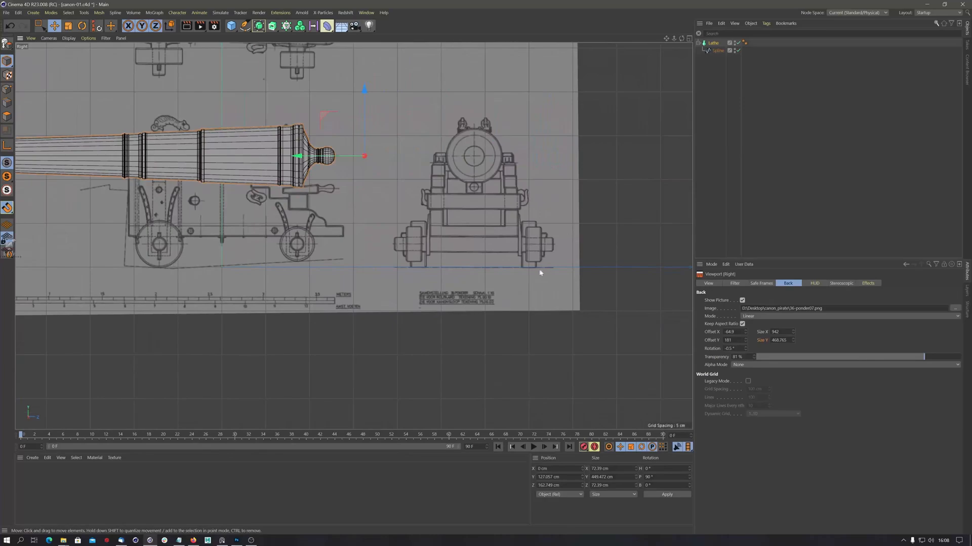
pyautogui.keyDown('alt'); pyautogui.moveTo(516, 269); pyautogui.dragTo(568, 216, button='middle'); pyautogui.keyUp('alt')
pyautogui.scroll(5, 564, 223)
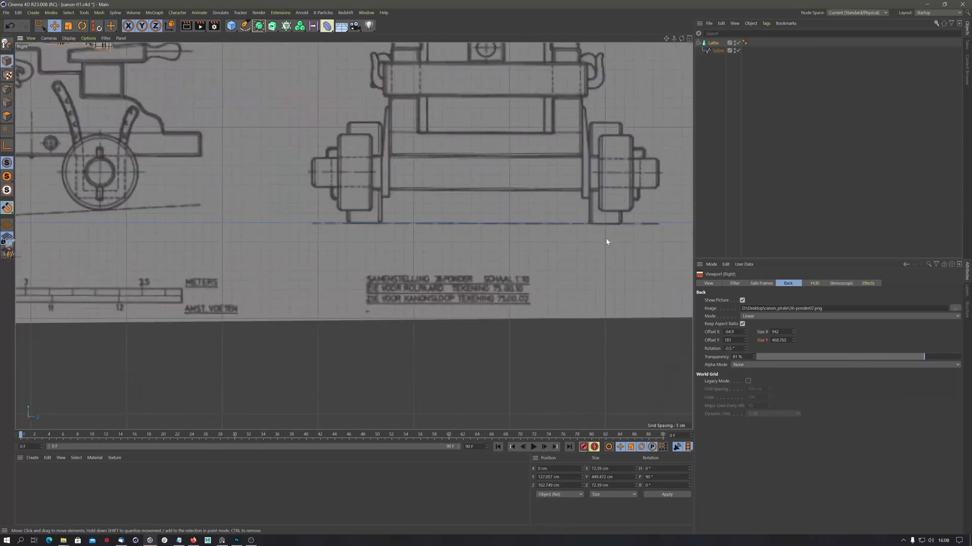
pyautogui.keyDown('alt'); pyautogui.moveTo(606, 238); pyautogui.dragTo(608, 251, button='middle'); pyautogui.keyUp('alt')
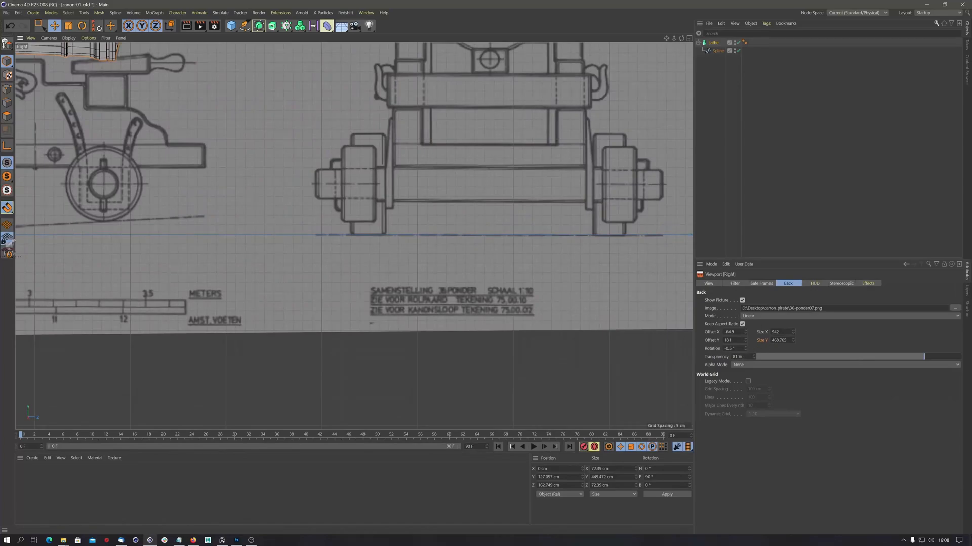
pyautogui.click(730, 340)
pyautogui.write('.3')
pyautogui.press('Return')
# - Return to the four-view layout and show the background picture in the Top view
pyautogui.scroll(-5, 569, 246)
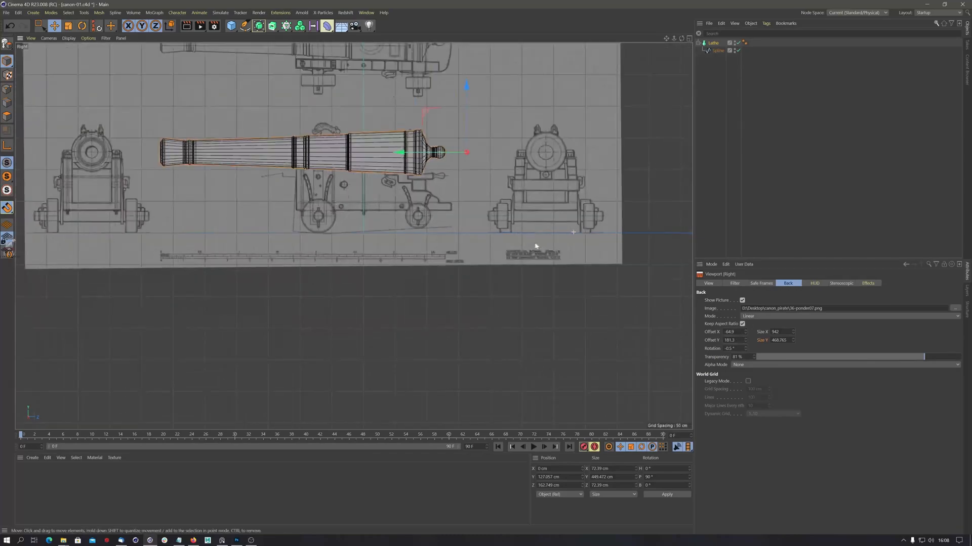
pyautogui.keyDown('alt'); pyautogui.moveTo(354, 234); pyautogui.dragTo(394, 309, button='middle'); pyautogui.keyUp('alt')
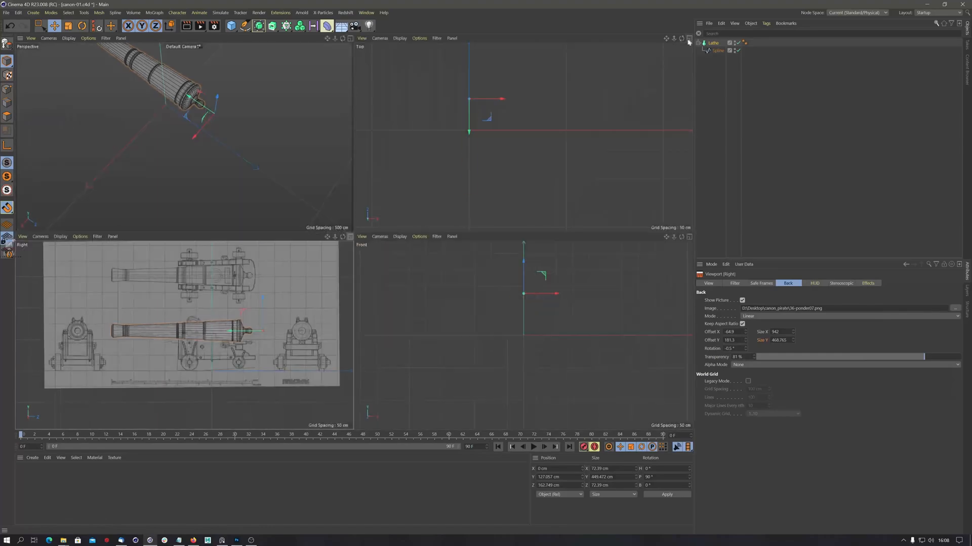
pyautogui.click(689, 39)
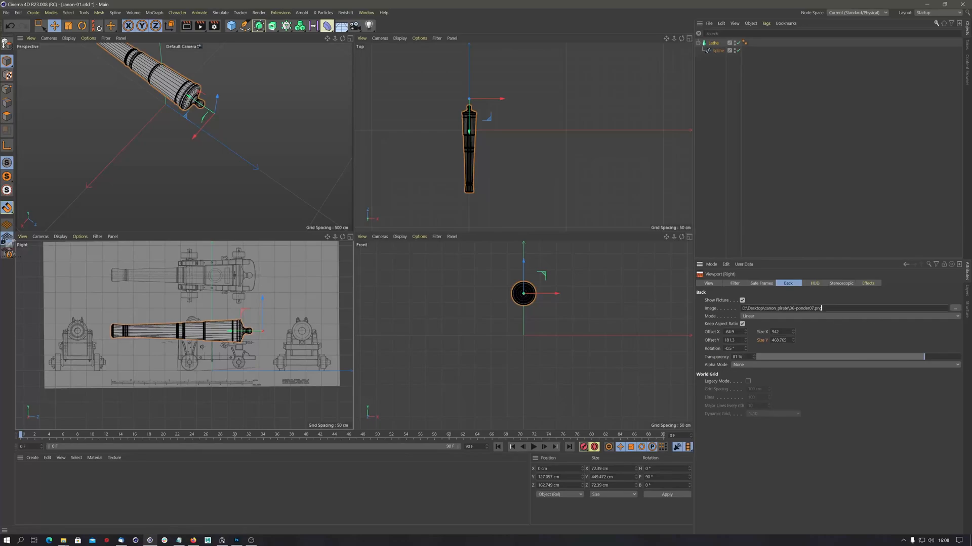
pyautogui.moveTo(824, 308); pyautogui.dragTo(702, 349)
pyautogui.click(593, 286)
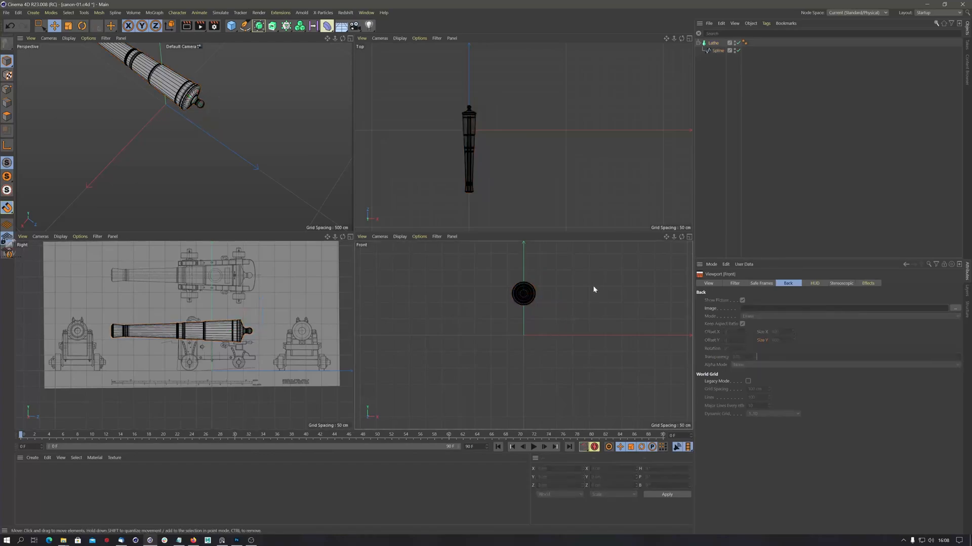
pyautogui.click(631, 213)
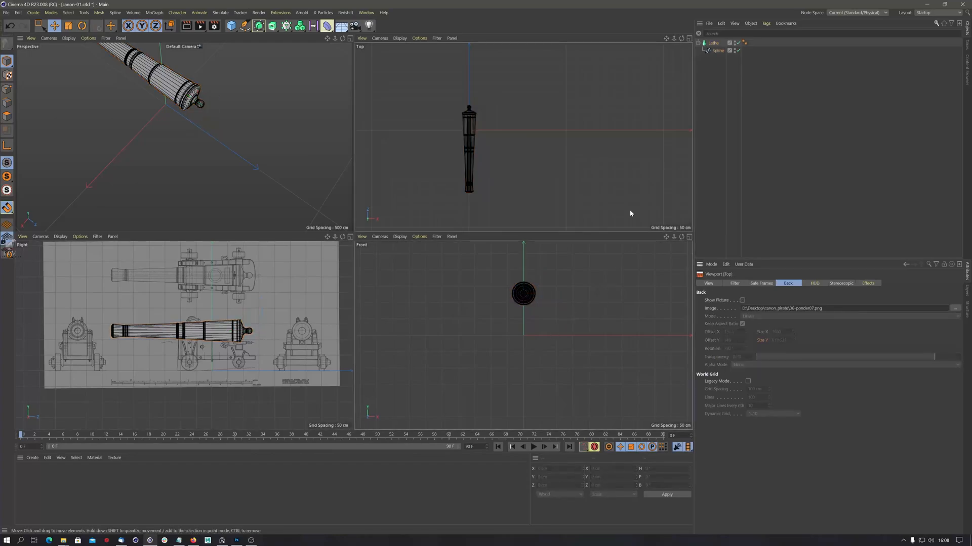
pyautogui.press('Return')
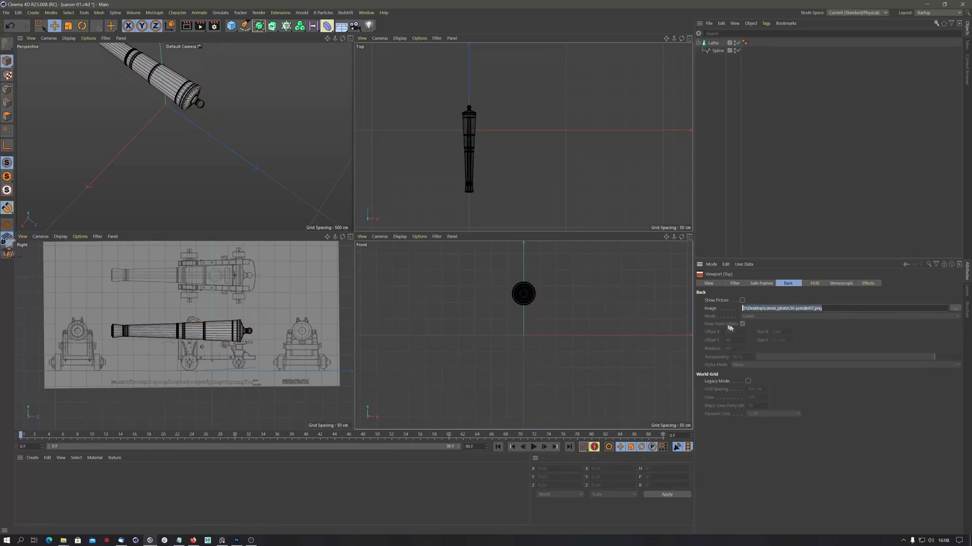
pyautogui.click(715, 238)
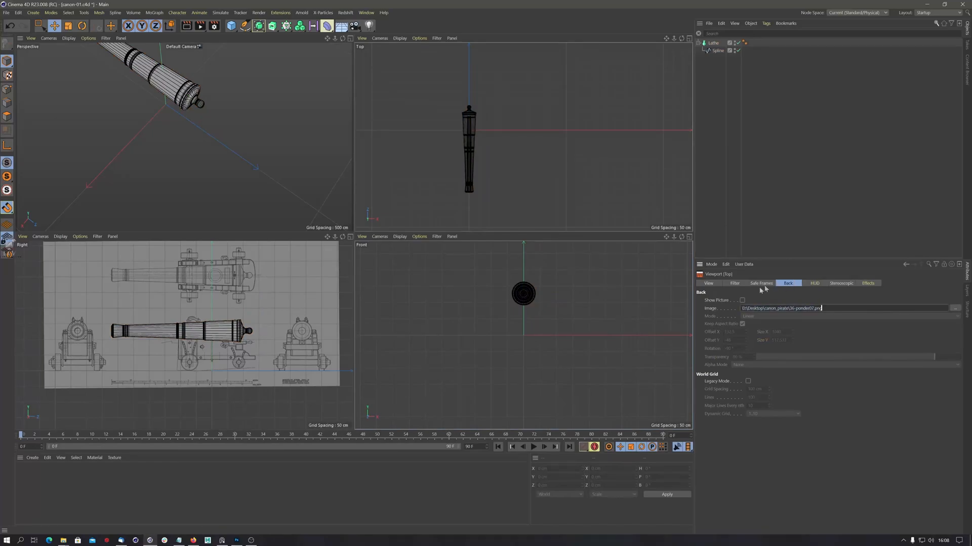
pyautogui.click(742, 301)
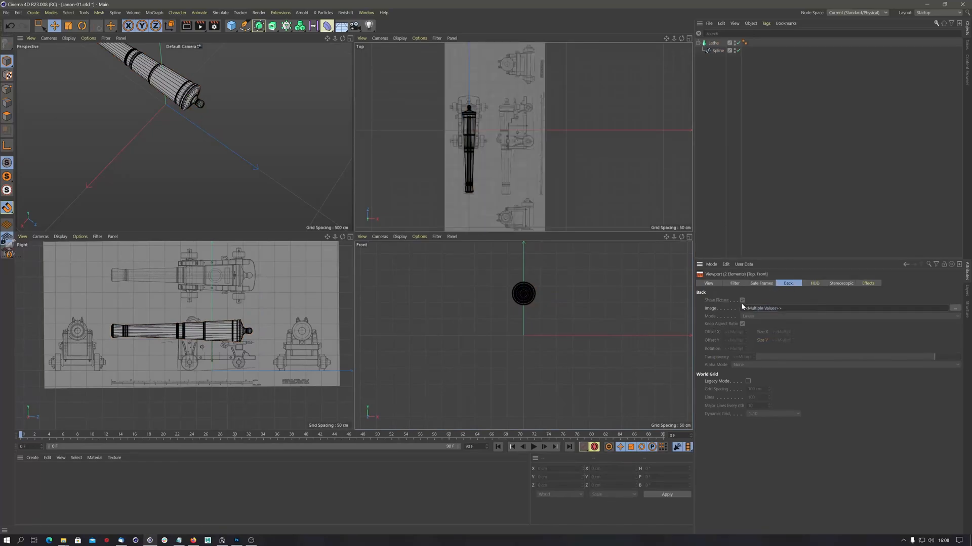
# - Load plan-reference.jpg as the background image of the Front view
pyautogui.click(612, 301)
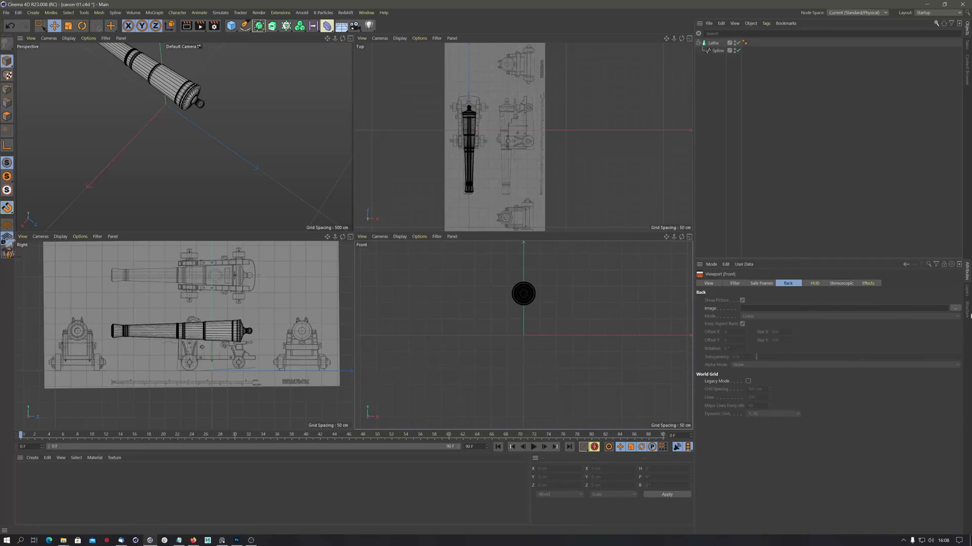
pyautogui.click(955, 308)
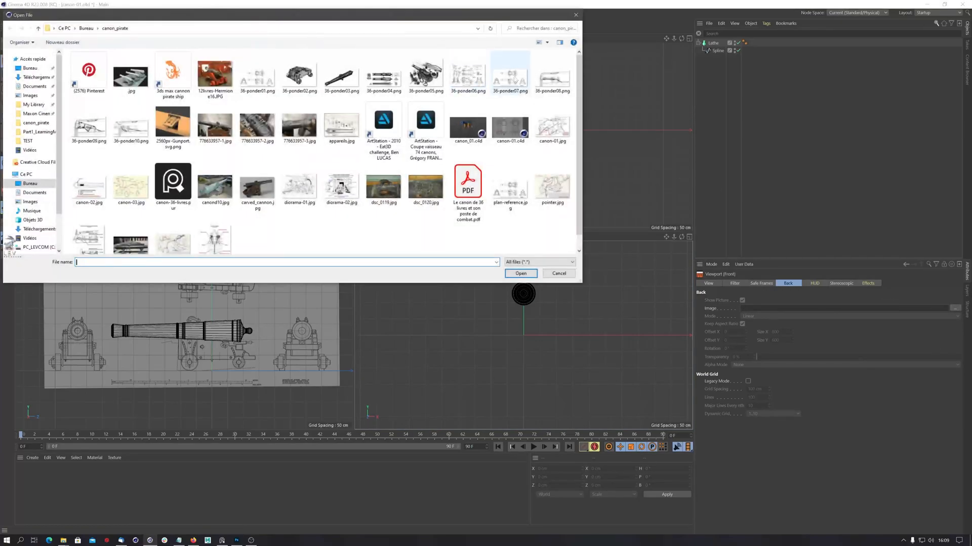
pyautogui.click(510, 186)
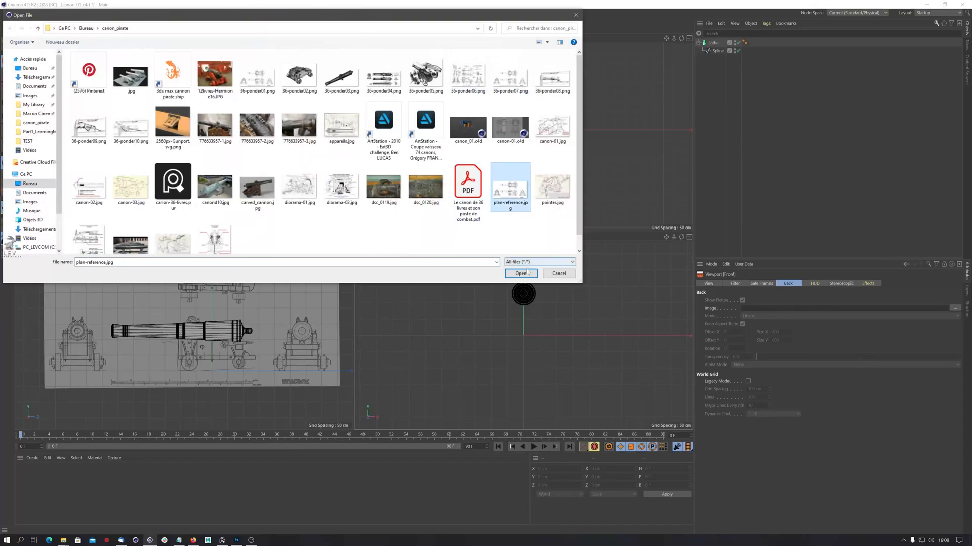
pyautogui.click(521, 273)
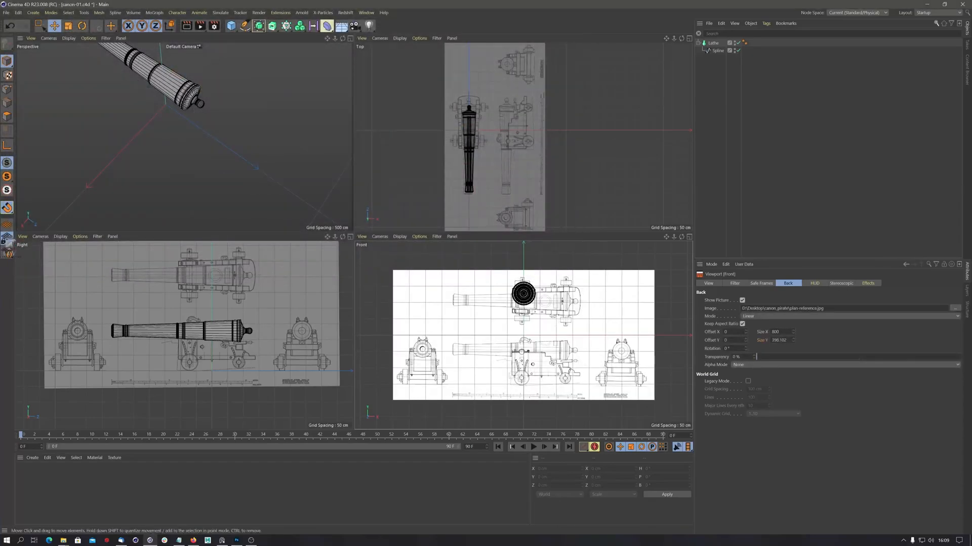
# - Set the Front view background image's Size X to 942, keeping its aspect ratio
pyautogui.keyDown('alt'); pyautogui.moveTo(543, 361); pyautogui.dragTo(501, 360, button='middle'); pyautogui.keyUp('alt')
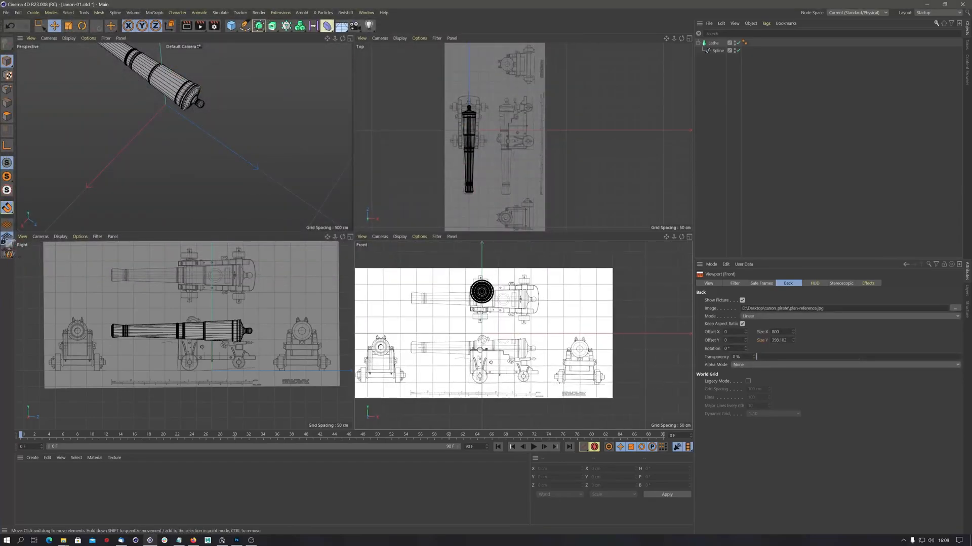
pyautogui.keyDown('alt'); pyautogui.moveTo(501, 360); pyautogui.dragTo(506, 349, button='right'); pyautogui.keyUp('alt')
pyautogui.moveTo(501, 347)
pyautogui.keyDown('alt'); pyautogui.mouseDown(button='middle')
pyautogui.moveTo(523, 332)
pyautogui.moveTo(554, 333)
pyautogui.moveTo(516, 343)
pyautogui.mouseUp(button='middle'); pyautogui.keyUp('alt')
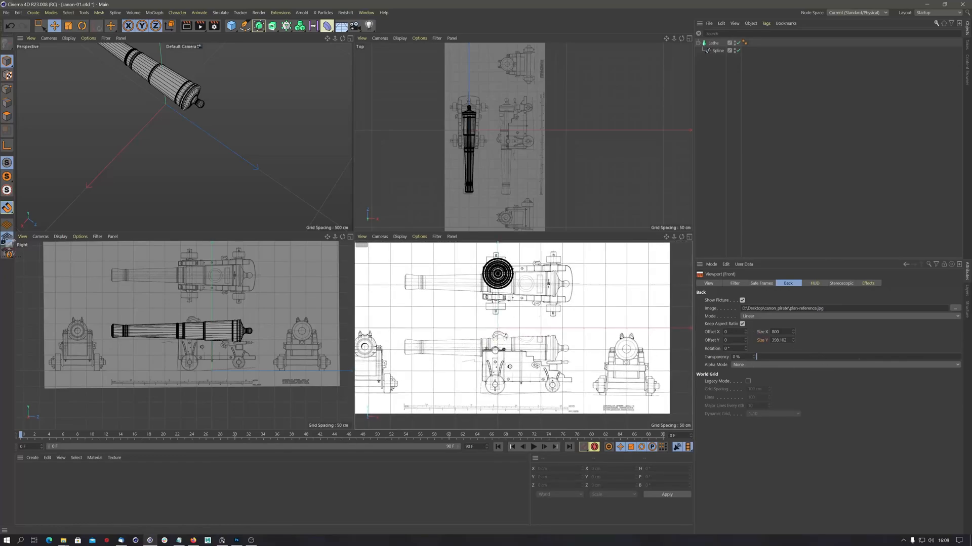
pyautogui.click(774, 332)
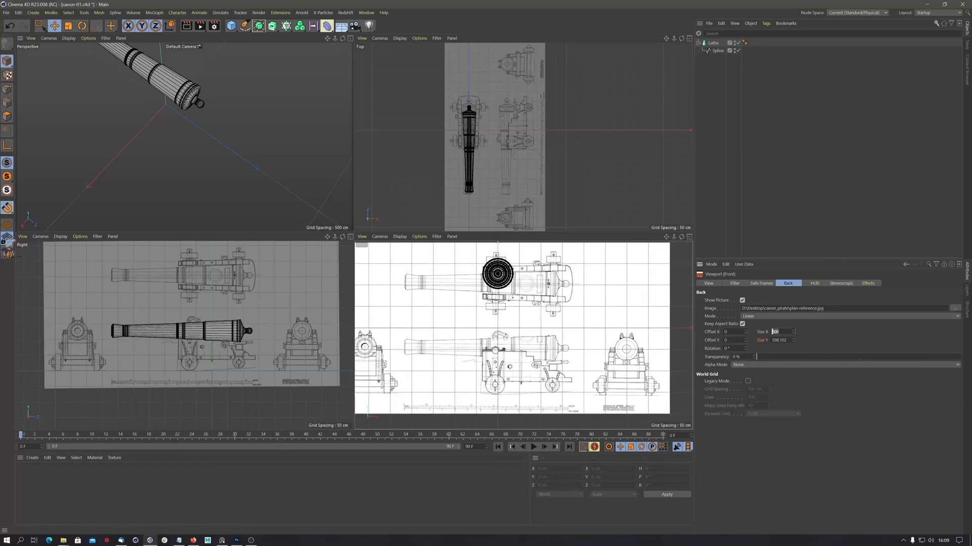
pyautogui.click(309, 321)
pyautogui.click(642, 335)
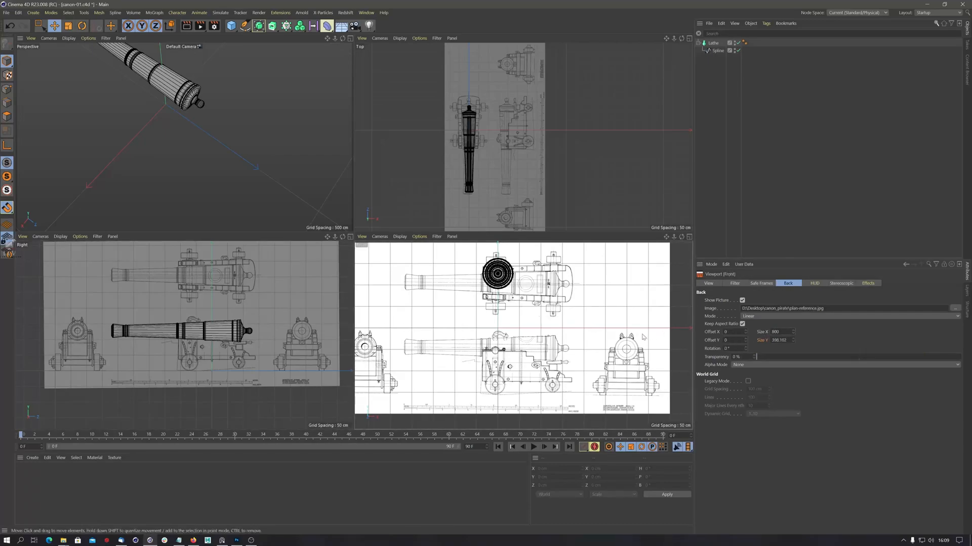
pyautogui.moveTo(781, 333); pyautogui.dragTo(758, 338)
pyautogui.write('942')
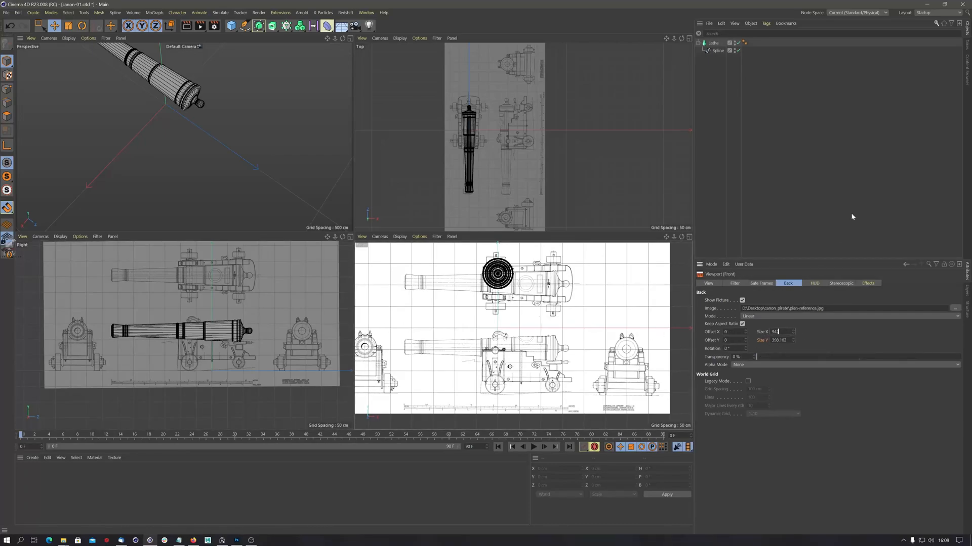
pyautogui.press('Return')
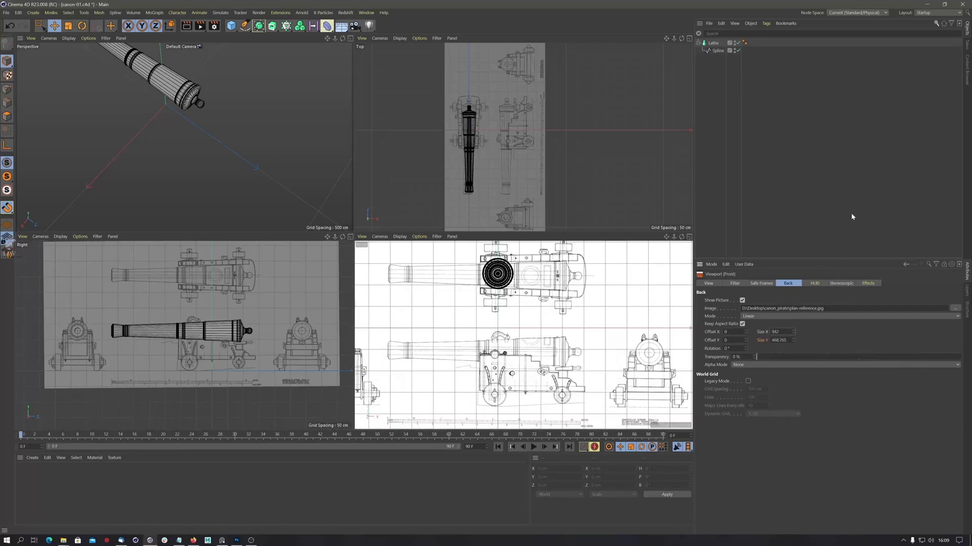
# - Copy the Right view image's -0.5° rotation to the Front view's background image and set its transparency to 90%
pyautogui.click(335, 320)
pyautogui.moveTo(737, 349); pyautogui.dragTo(705, 357)
pyautogui.hotkey('ctrl', 'c')
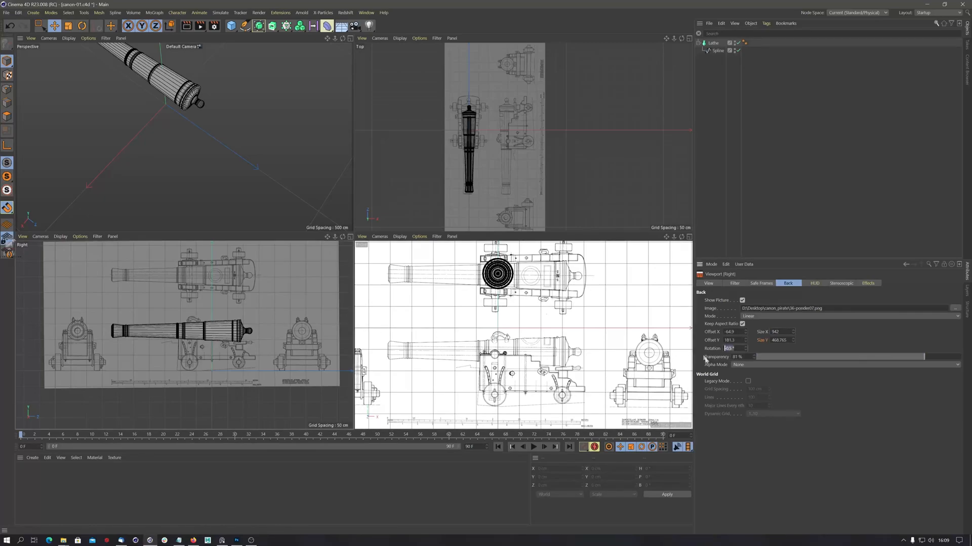
pyautogui.click(677, 324)
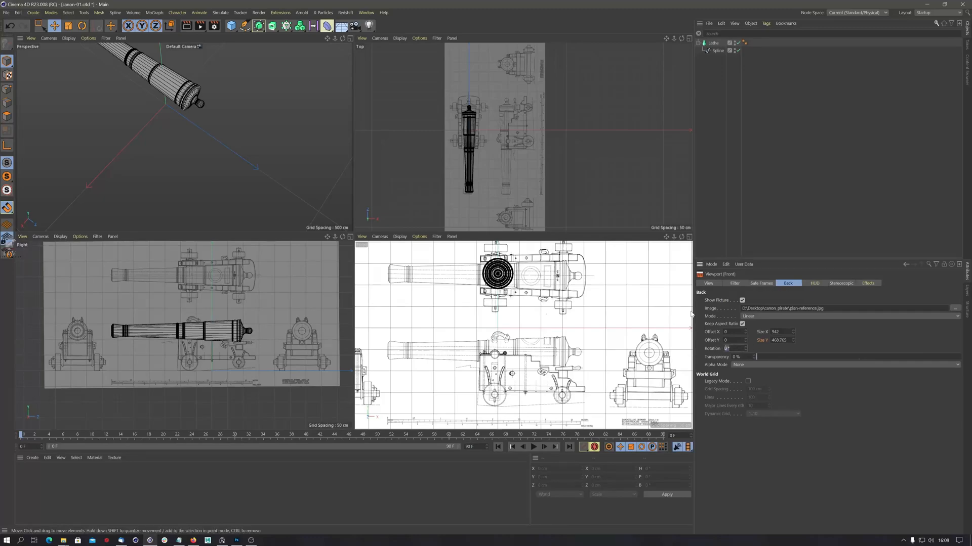
pyautogui.hotkey('ctrl', 'v')
pyautogui.moveTo(781, 357); pyautogui.dragTo(943, 374)
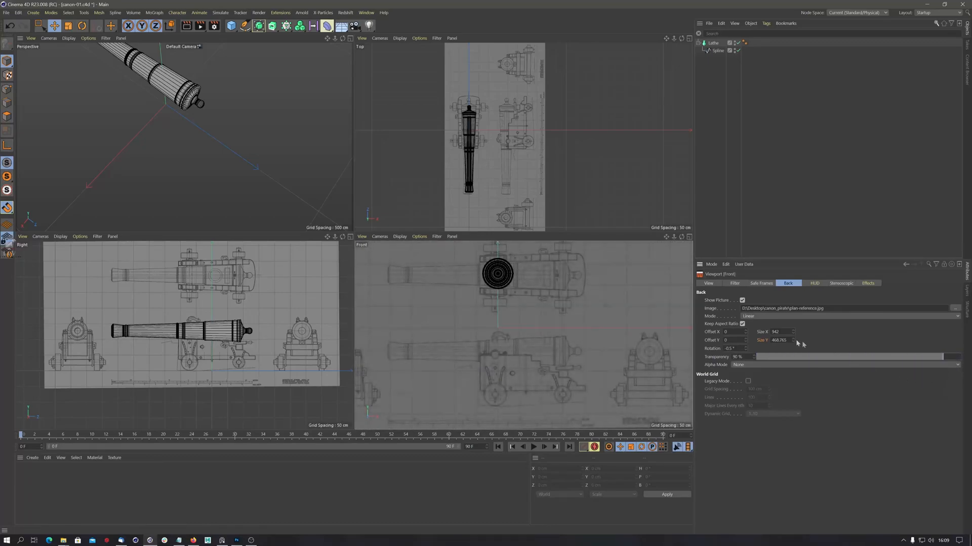
# - Move the Front view's background image to Offset X 362 and Offset Y 186, bringing the front elevation behind the barrel
pyautogui.moveTo(746, 332); pyautogui.dragTo(890, 237)
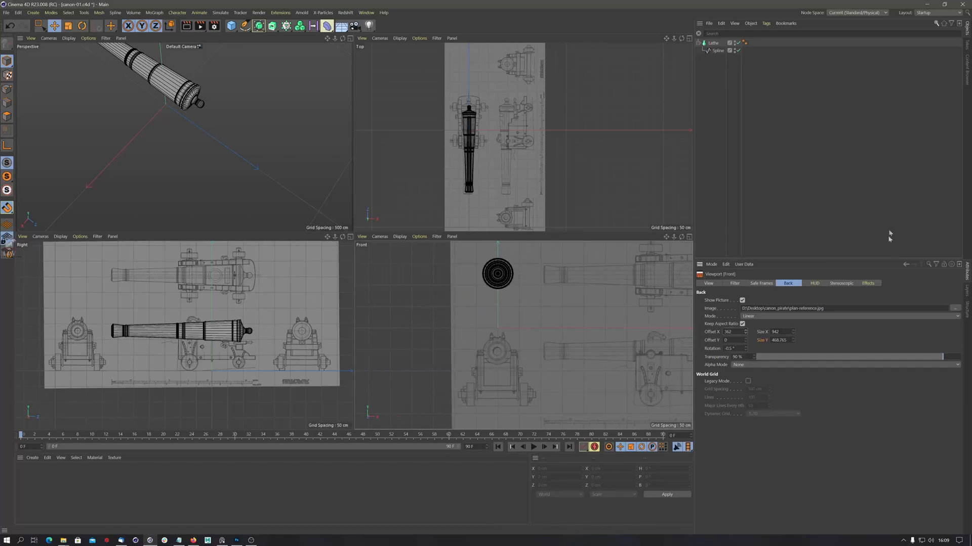
pyautogui.moveTo(745, 339); pyautogui.dragTo(758, 283)
pyautogui.middleClick(587, 265)
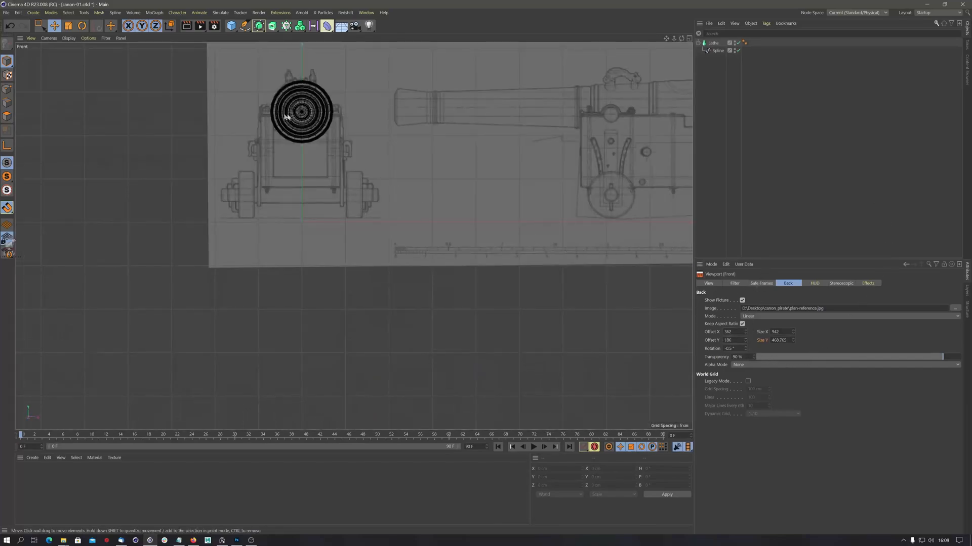
pyautogui.scroll(6, 286, 116)
pyautogui.keyDown('alt'); pyautogui.moveTo(347, 241); pyautogui.dragTo(325, 189, button='middle'); pyautogui.keyUp('alt')
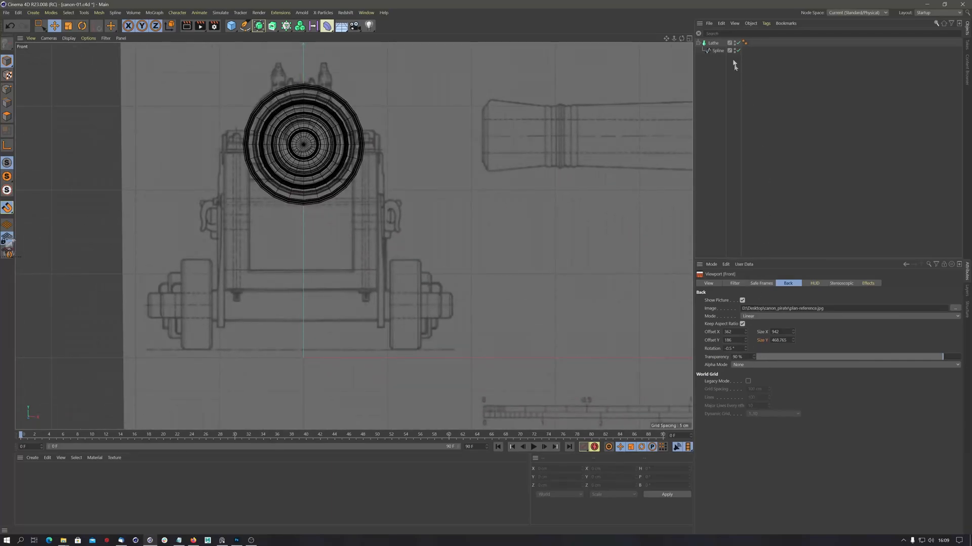
# - Hide the Lathe and fine-tune the Front image to Offset X 363.5 and Offset Y 181, centring the carriage with its wheels on the ground axis
pyautogui.click(738, 43)
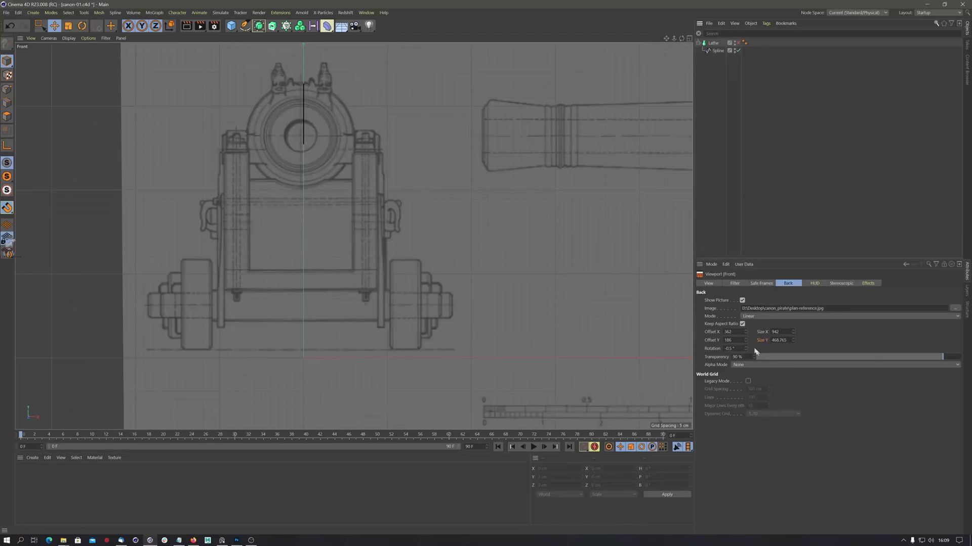
pyautogui.click(746, 331)
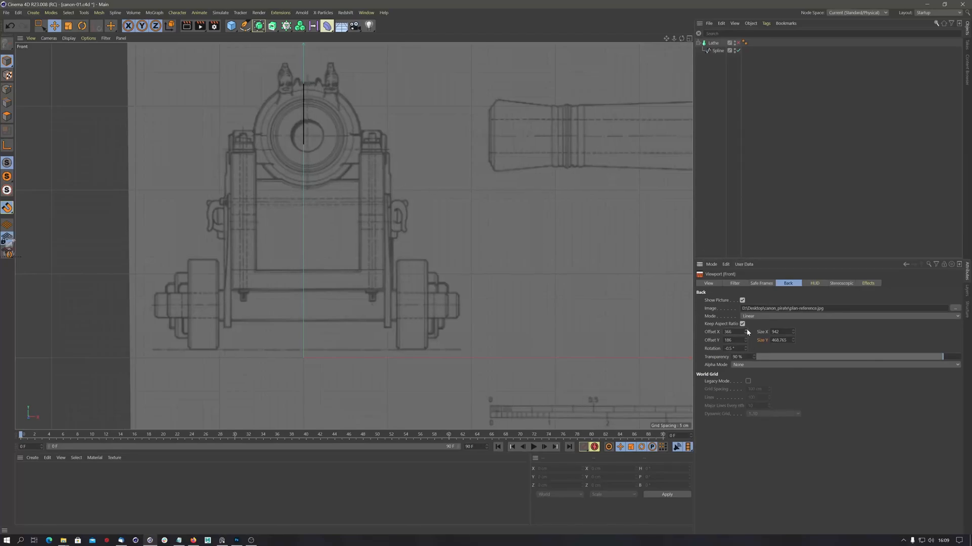
pyautogui.click(745, 331)
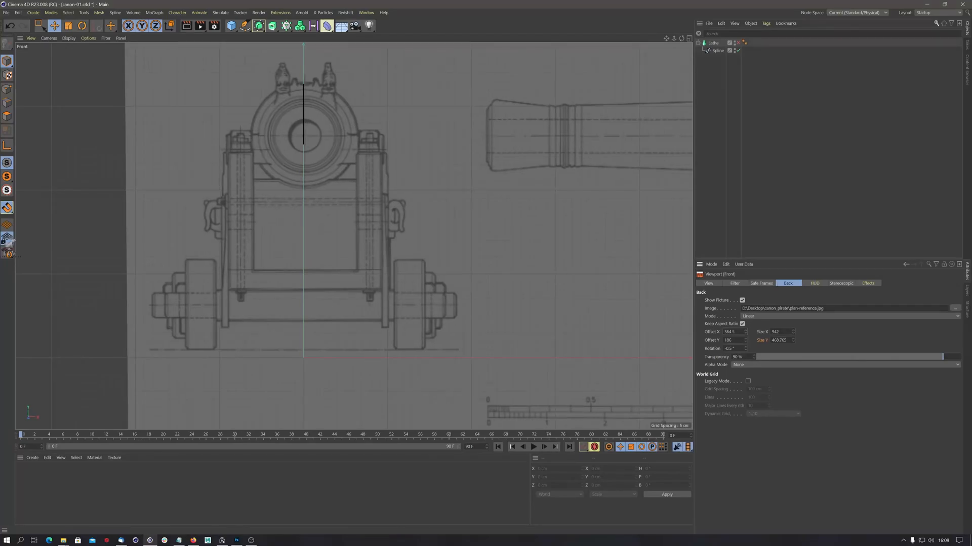
pyautogui.click(745, 334)
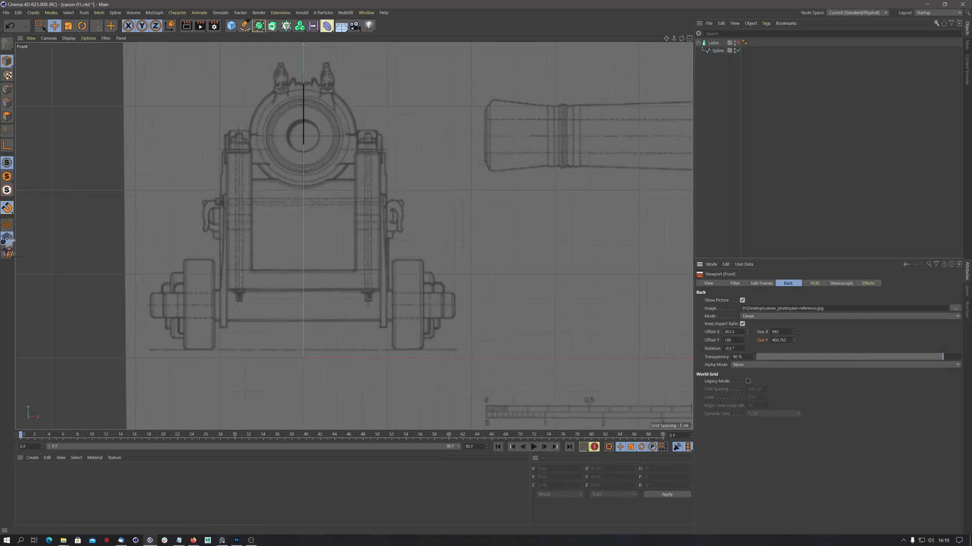
pyautogui.moveTo(745, 341); pyautogui.dragTo(745, 341)
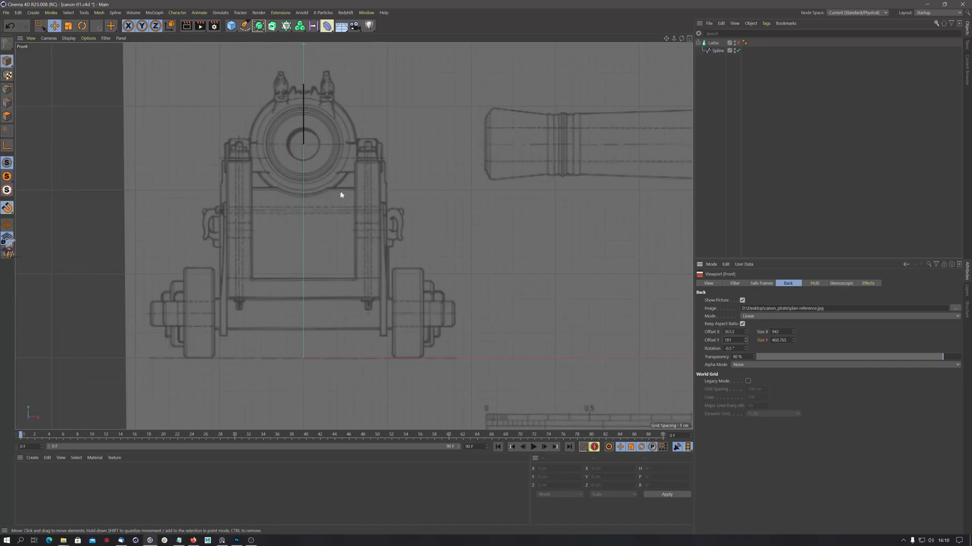
# - Turn the Lathe barrel back on and compare it with the cannon's front elevation in the Front view
pyautogui.scroll(-3, 336, 195)
pyautogui.scroll(-3, 208, 222)
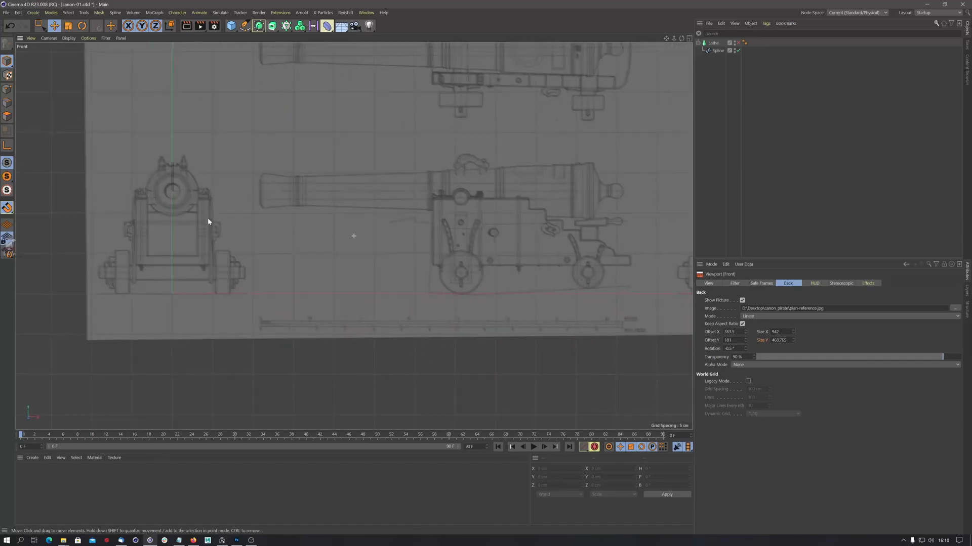
pyautogui.scroll(-5, 195, 228)
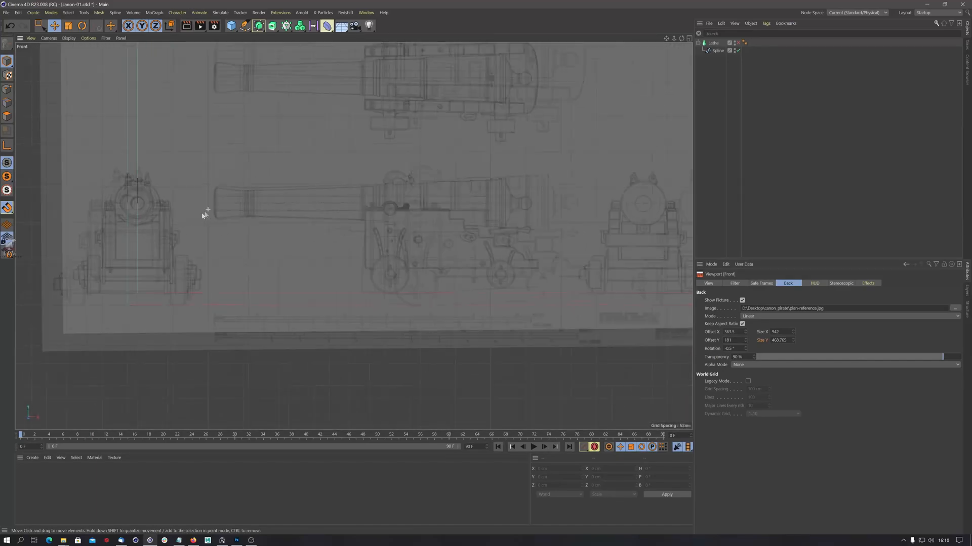
pyautogui.click(738, 43)
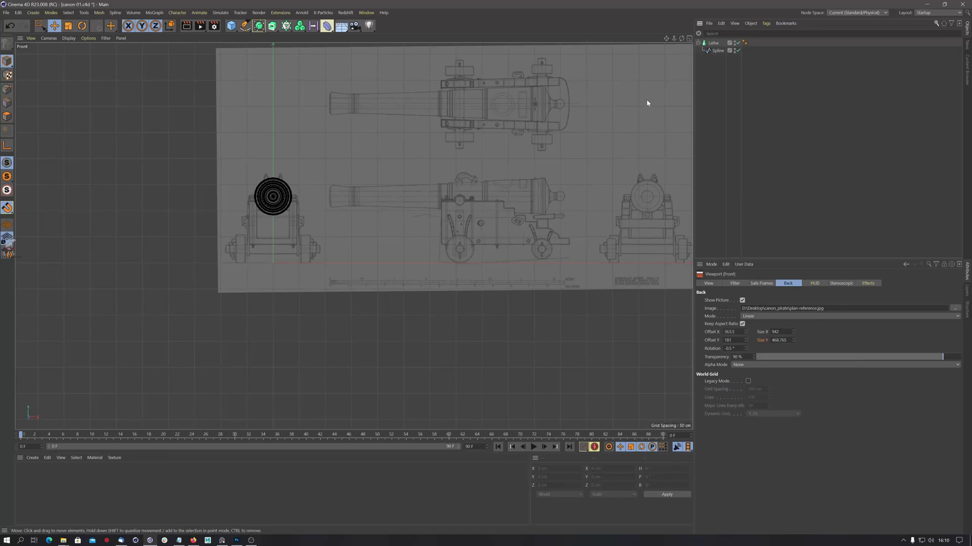
# - Set the Top view's background image to Size X 942 and shift it to Offset X 122.5 and Offset Y -67, behind the barrel
pyautogui.click(688, 39)
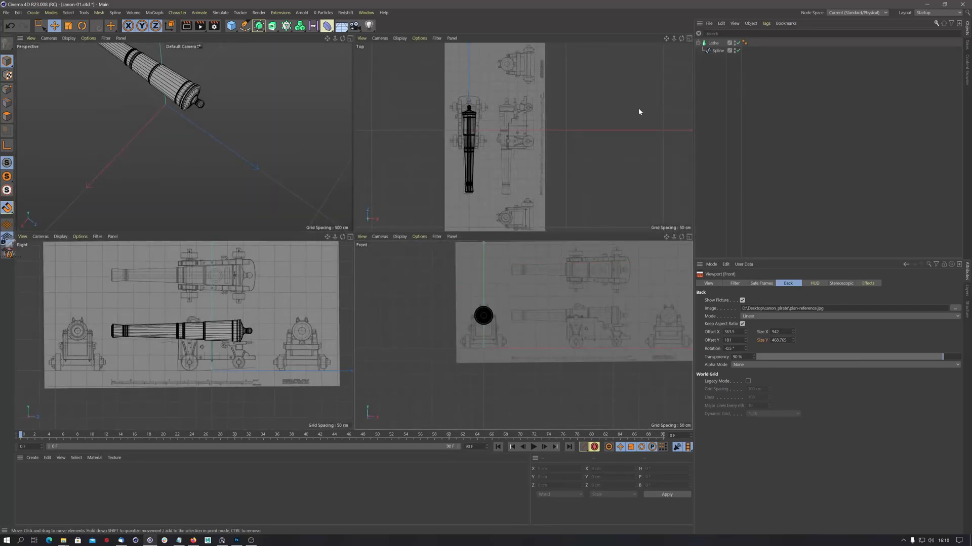
pyautogui.click(689, 38)
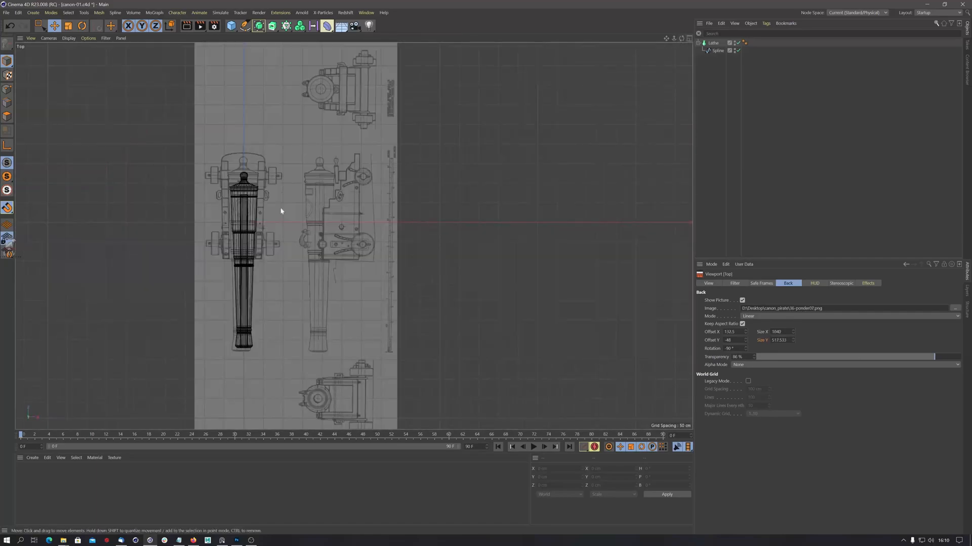
pyautogui.scroll(4, 281, 211)
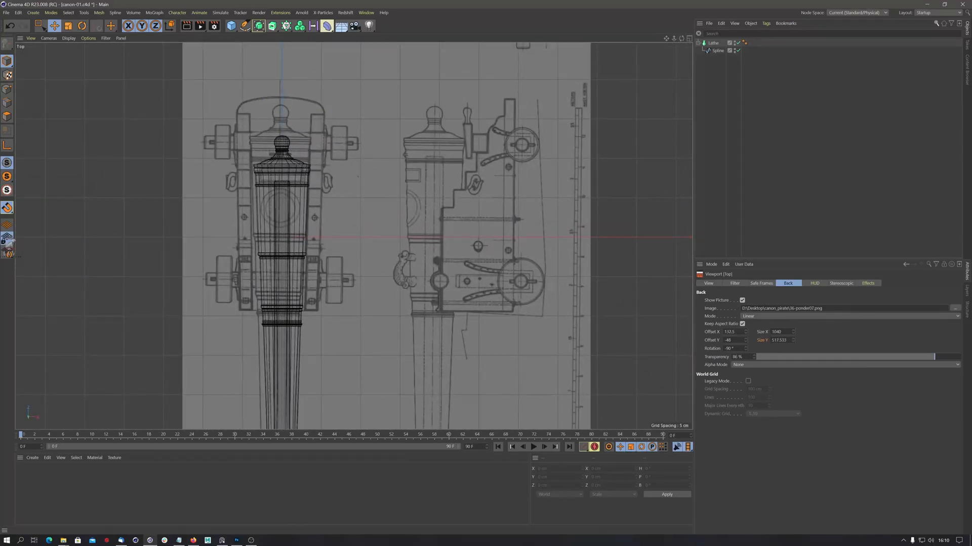
pyautogui.click(778, 332)
pyautogui.write('942')
pyautogui.press('Return')
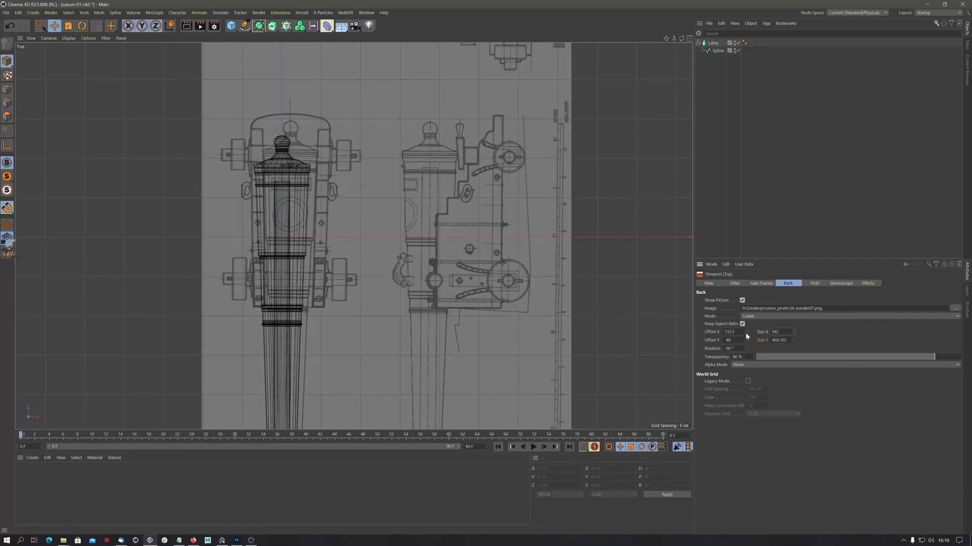
pyautogui.moveTo(745, 333); pyautogui.dragTo(745, 347)
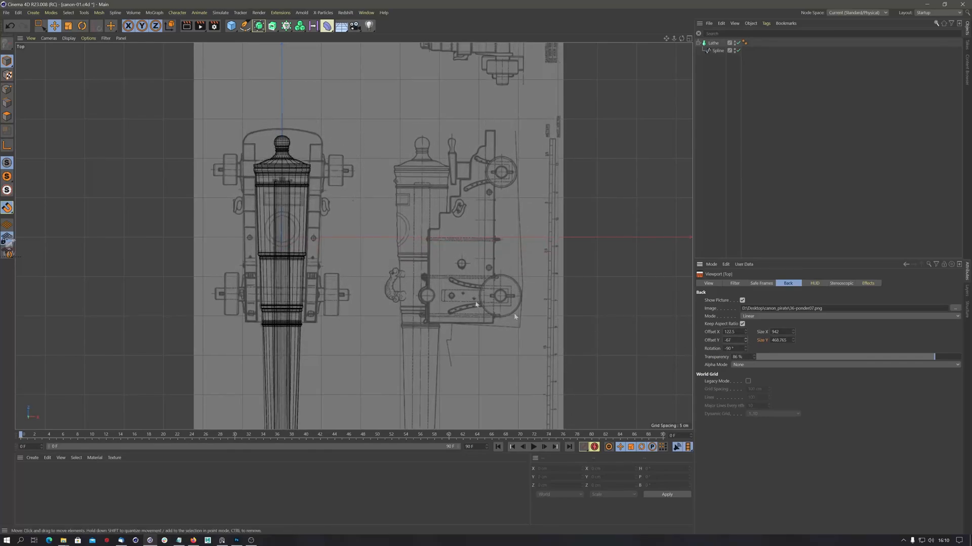
# - Try Offset X values 123.5, 120.5, 121.5 and 121 for the Top image against the barrel's centre line
pyautogui.scroll(6, 327, 138)
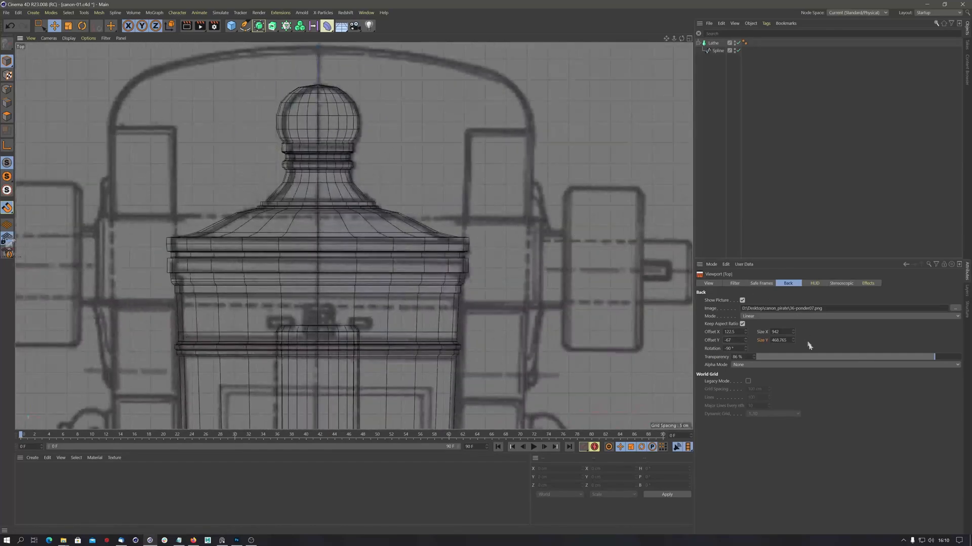
pyautogui.click(746, 330)
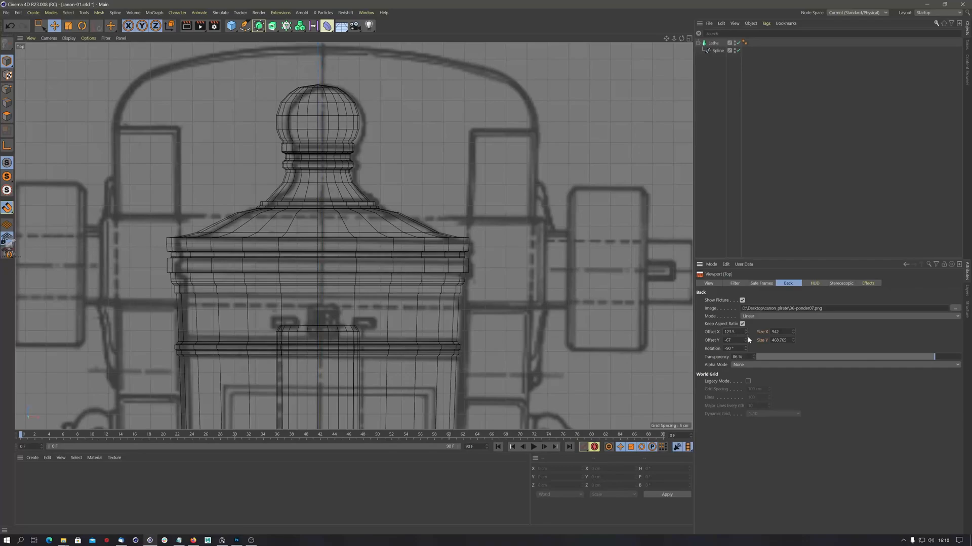
pyautogui.click(746, 335)
pyautogui.click(746, 334)
pyautogui.click(747, 334)
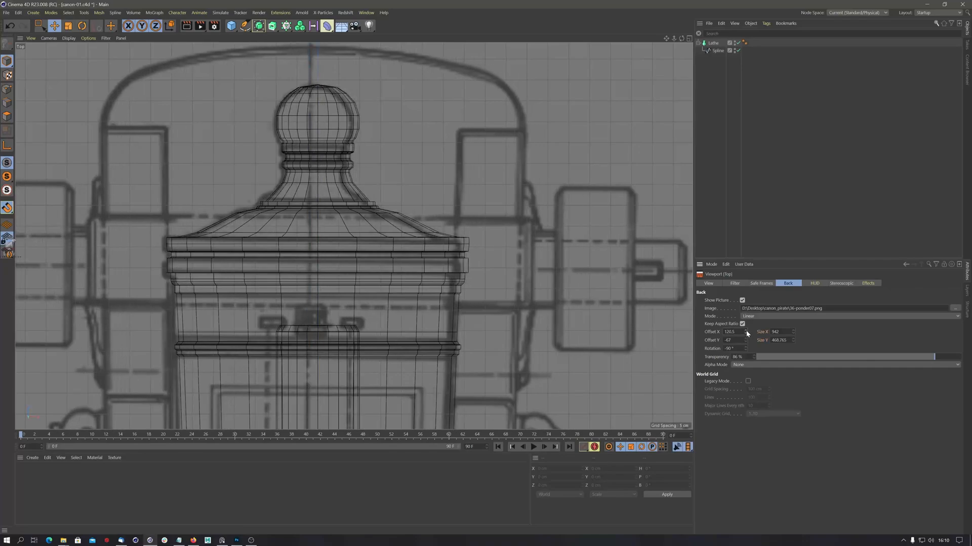
pyautogui.click(746, 331)
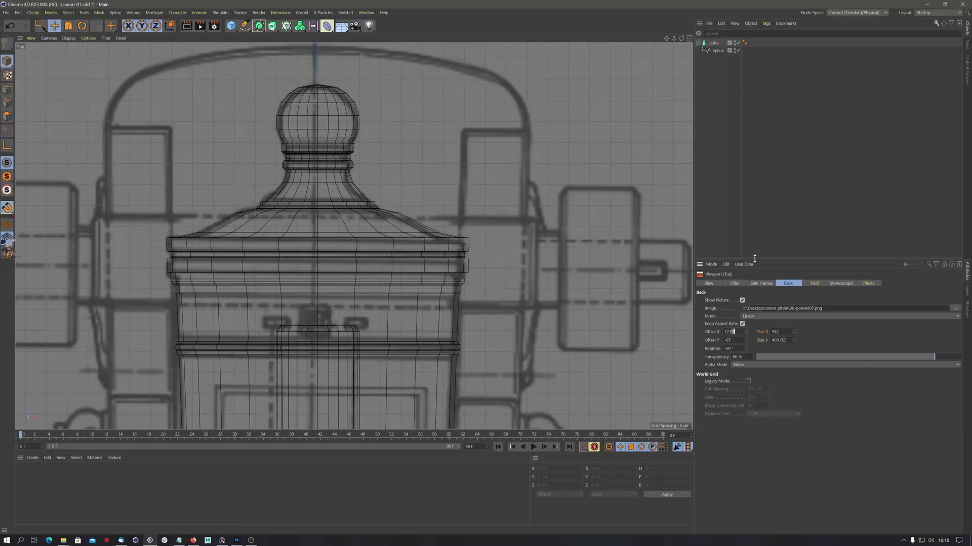
pyautogui.press('BackSpace')
pyautogui.press('Return')
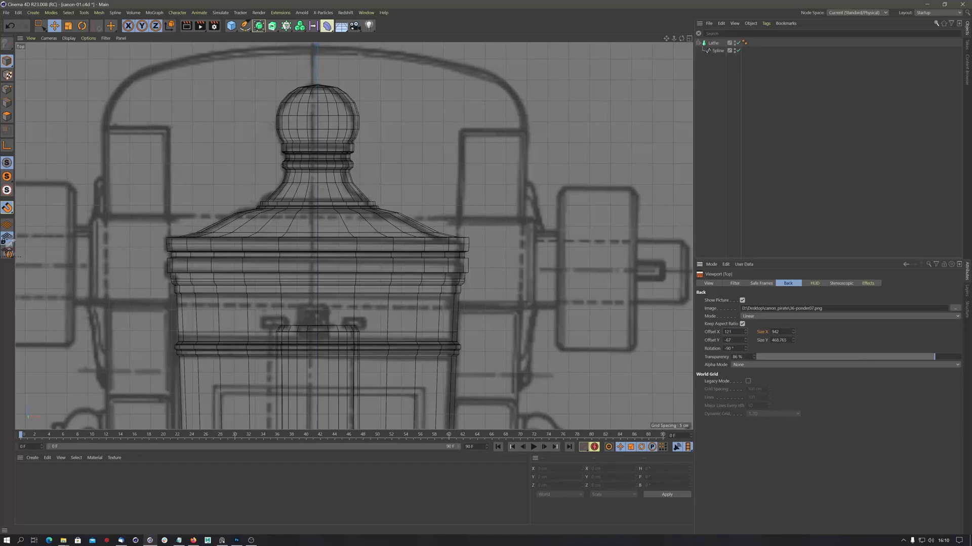
# - Try Offset X 122 and 121.75 for the Top view's background image
pyautogui.press('BackSpace')
pyautogui.write('2')
pyautogui.press('Return')
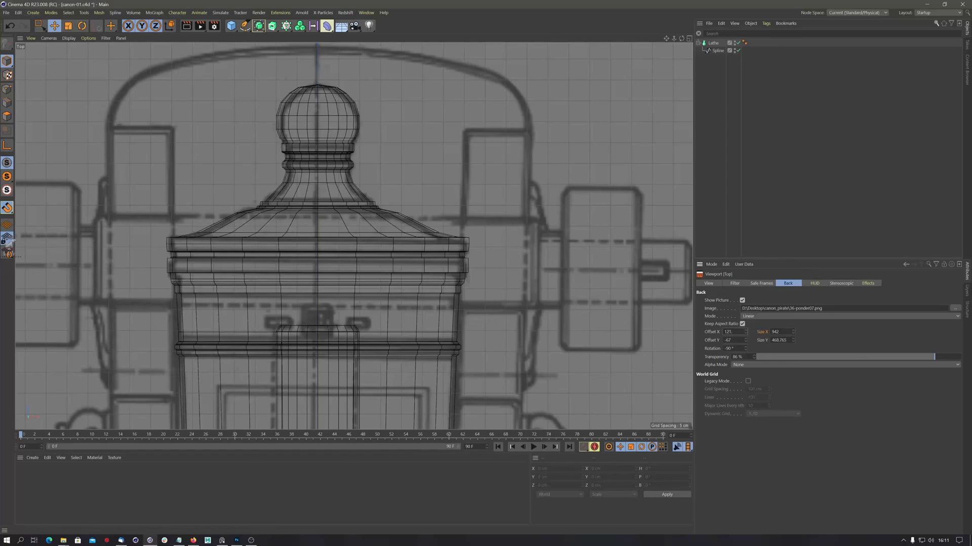
pyautogui.press('Return')
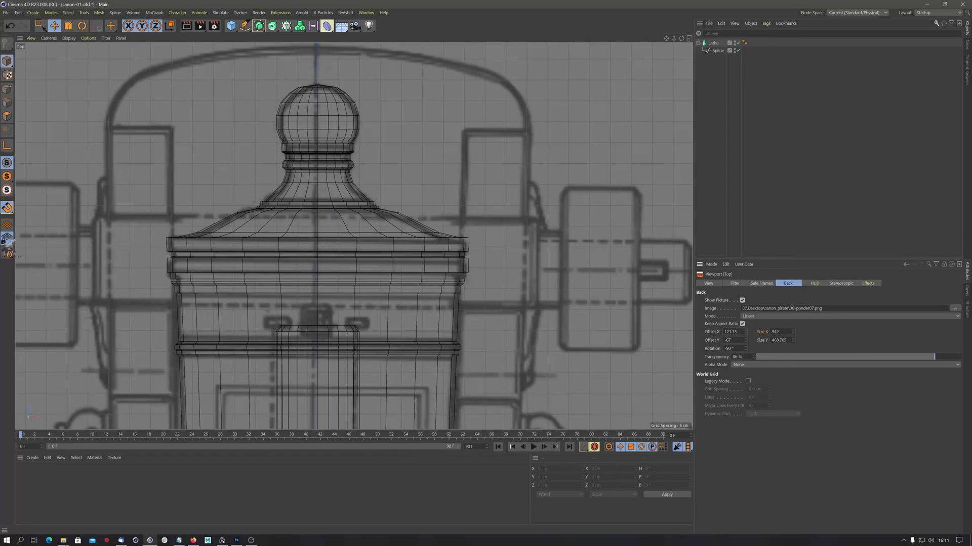
# - Test the Top image at Offset X 120.75, 123.75, 122 and 121.75 around the barrel's rear knob
pyautogui.click(746, 335)
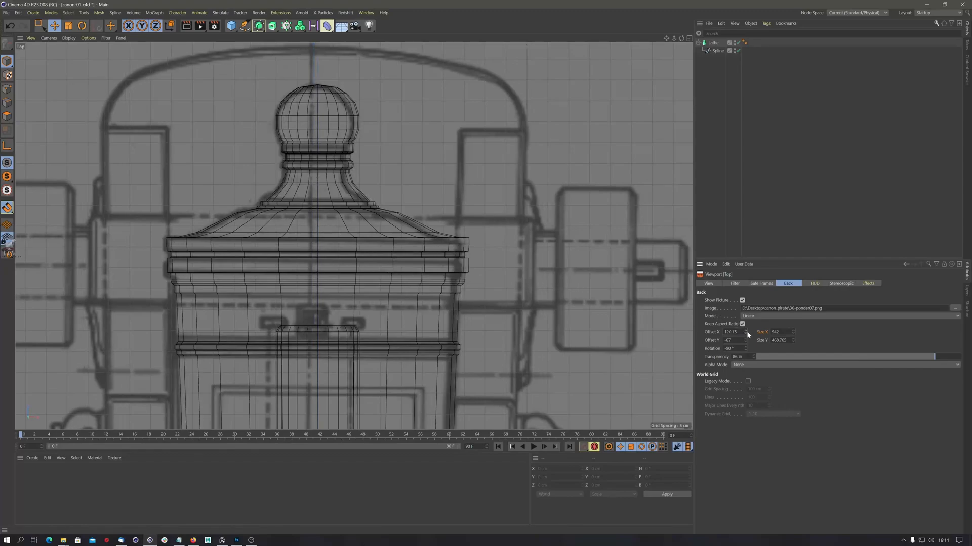
pyautogui.click(746, 333)
pyautogui.click(746, 332)
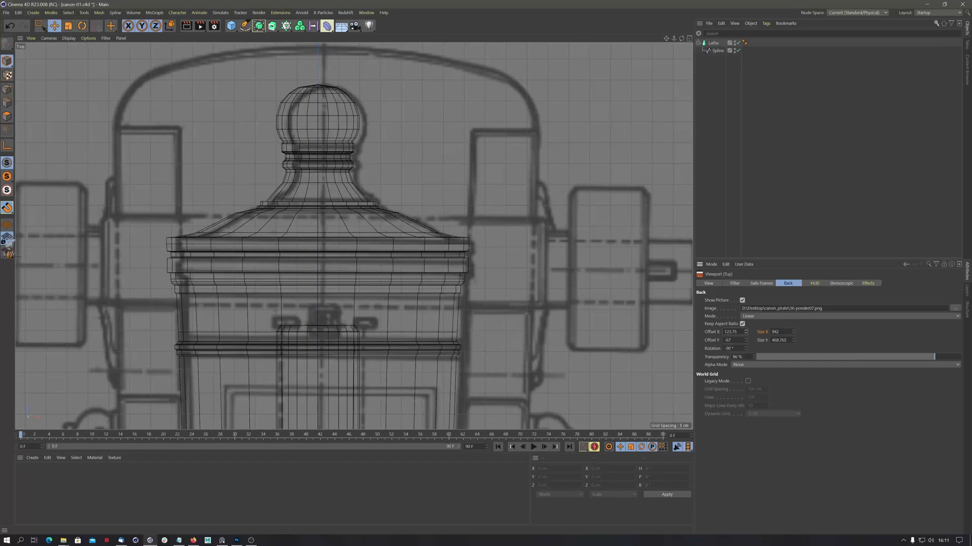
pyautogui.moveTo(729, 332); pyautogui.dragTo(749, 332)
pyautogui.write('22')
pyautogui.press('Return')
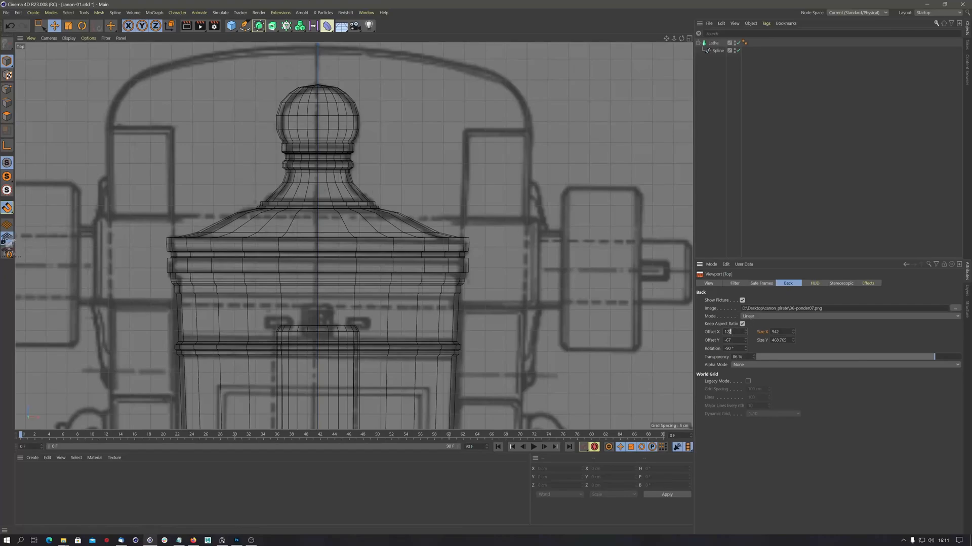
pyautogui.write('.75')
pyautogui.press('Return')
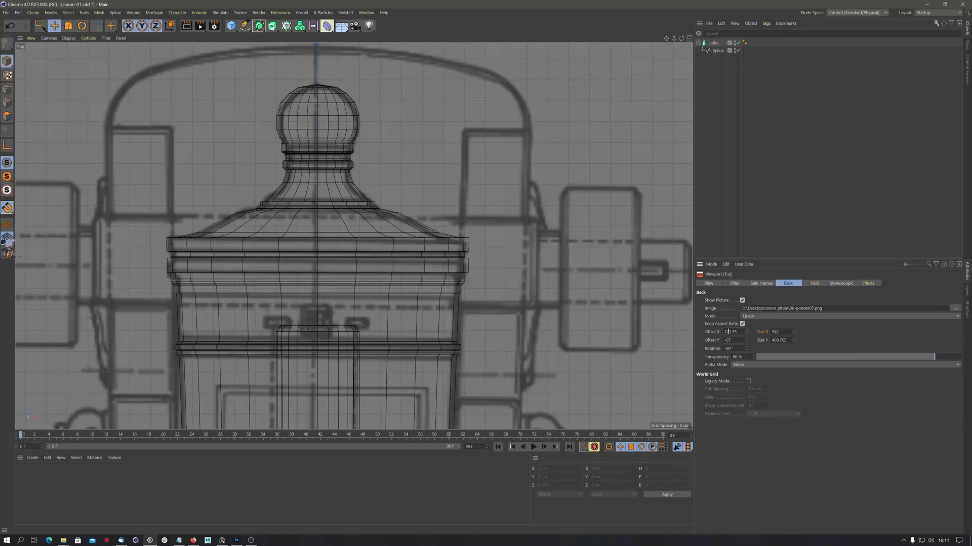
# - Set the Top view's background image to Offset X 122.5, centring it on the barrel axis
pyautogui.moveTo(728, 332); pyautogui.dragTo(747, 334)
pyautogui.write('22')
pyautogui.press('Return')
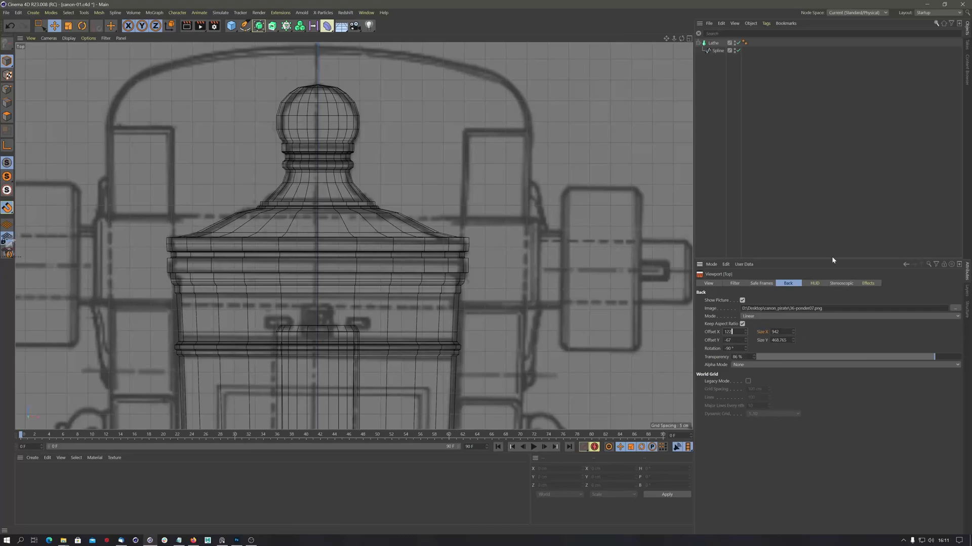
pyautogui.write('.5')
pyautogui.press('Return')
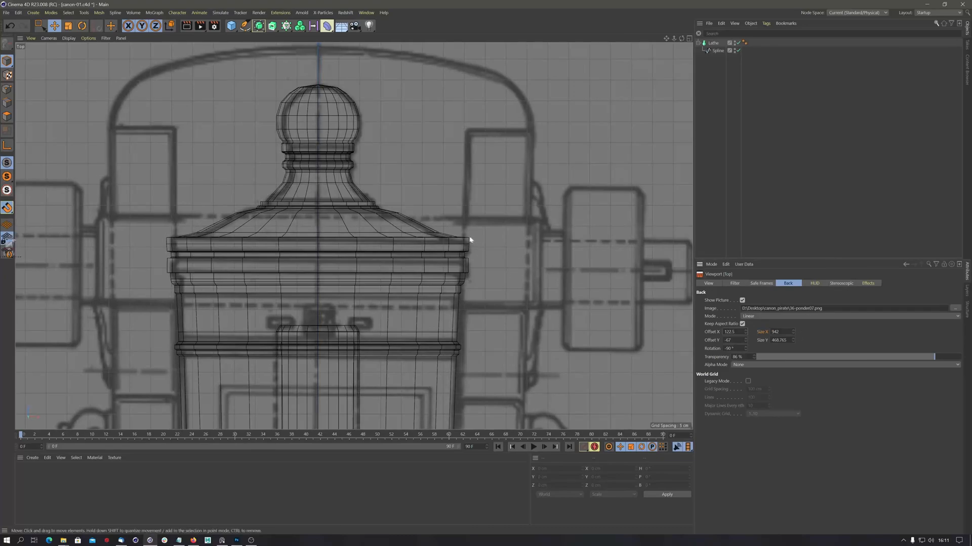
# - Compare the barrel's outline with the blueprint along its whole length down to the muzzle in the Top view
pyautogui.scroll(-5, 466, 238)
pyautogui.keyDown('alt'); pyautogui.moveTo(458, 400); pyautogui.dragTo(385, 155, button='middle'); pyautogui.keyUp('alt')
pyautogui.keyDown('alt'); pyautogui.moveTo(393, 390); pyautogui.dragTo(423, 84, button='middle'); pyautogui.keyUp('alt')
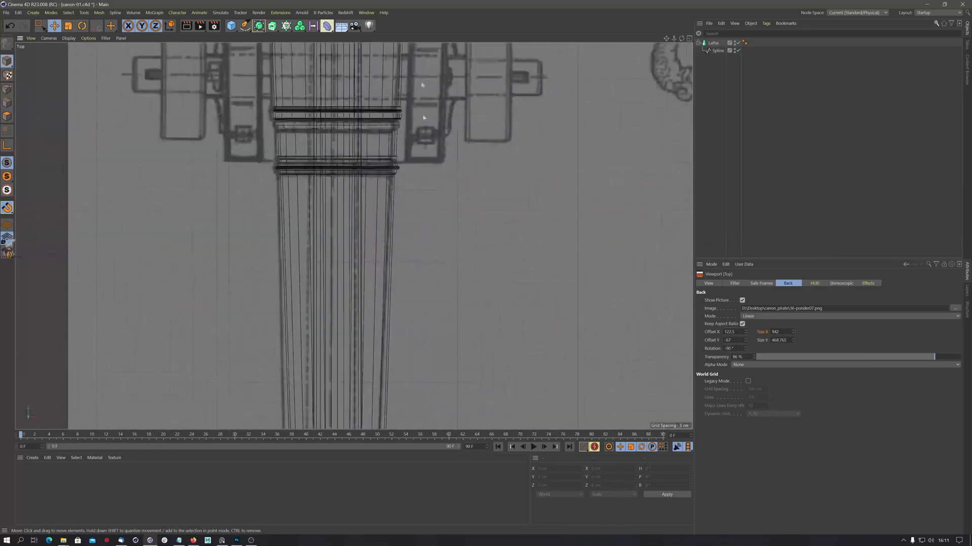
pyautogui.keyDown('alt'); pyautogui.moveTo(425, 349); pyautogui.dragTo(434, 39, button='middle'); pyautogui.keyUp('alt')
pyautogui.keyDown('alt'); pyautogui.moveTo(408, 281); pyautogui.dragTo(410, 385, button='middle'); pyautogui.keyUp('alt')
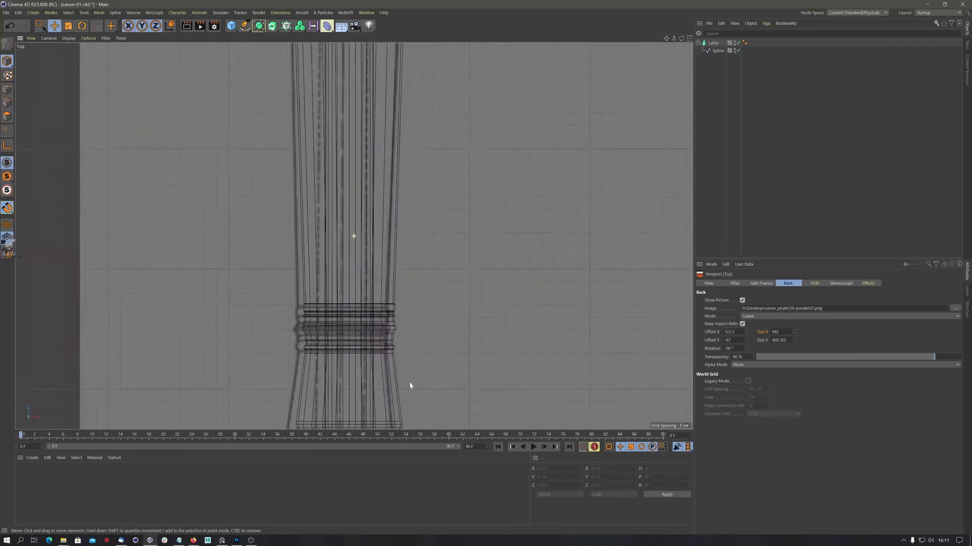
pyautogui.scroll(-5, 414, 265)
pyautogui.keyDown('alt'); pyautogui.moveTo(399, 186); pyautogui.dragTo(380, 375, button='middle'); pyautogui.keyUp('alt')
pyautogui.keyDown('alt'); pyautogui.moveTo(380, 285); pyautogui.dragTo(430, 126, button='middle'); pyautogui.keyUp('alt')
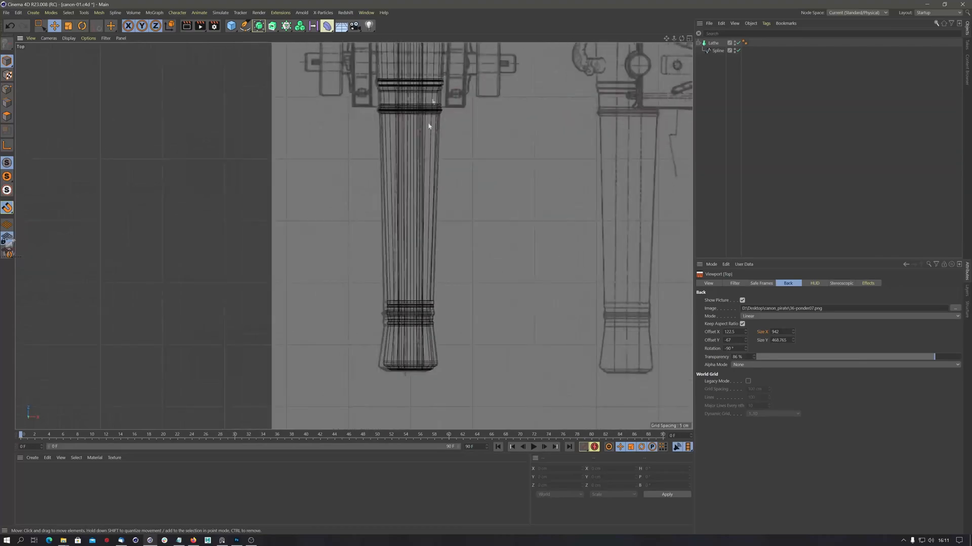
pyautogui.keyDown('alt'); pyautogui.moveTo(421, 331); pyautogui.dragTo(403, 256, button='middle'); pyautogui.keyUp('alt')
# - Try a rotation of -89.5° on the Top view's background image
pyautogui.click(731, 349)
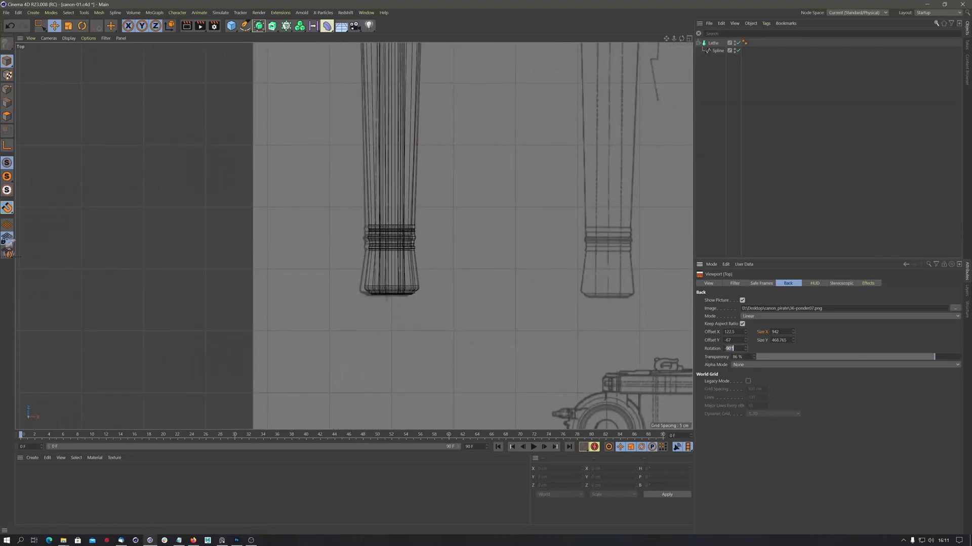
pyautogui.write('-89.5')
pyautogui.press('Return')
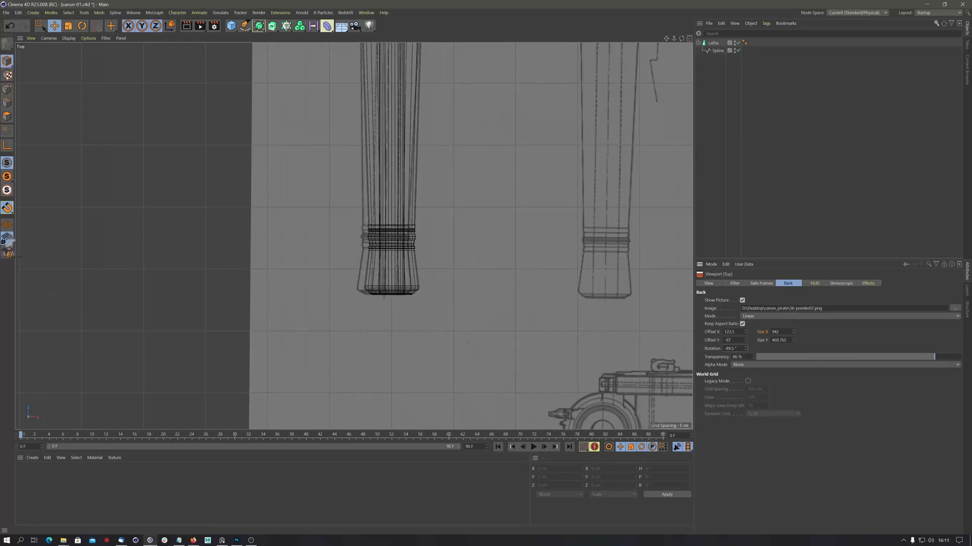
# - Set the Top view's background image rotation to -90.5° so the drawn muzzle lines up with the barrel
pyautogui.moveTo(736, 348); pyautogui.dragTo(724, 349)
pyautogui.write('-90.5')
pyautogui.press('Return')
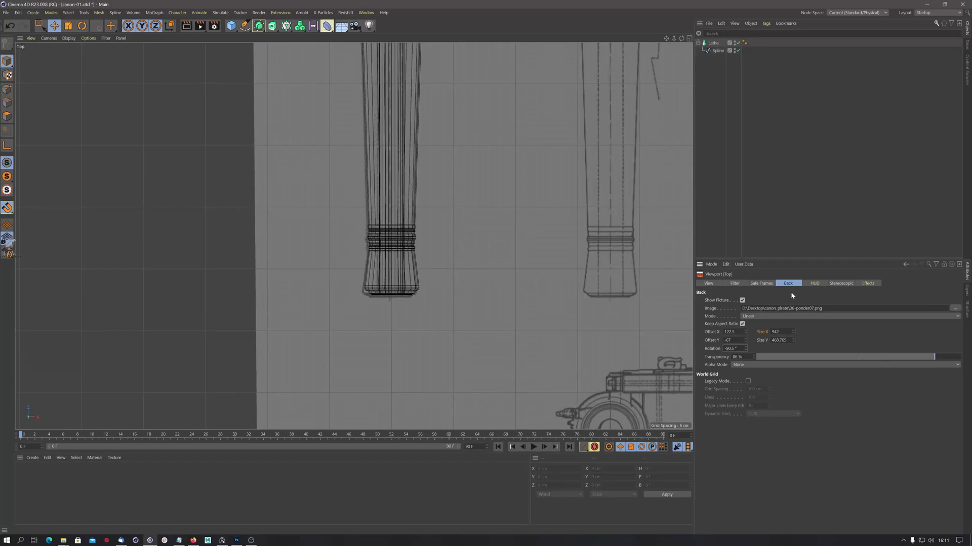
# - Set the Top image's Offset Y to -66 and check its fit along the barrel from the rear knob to the muzzle
pyautogui.keyDown('alt'); pyautogui.moveTo(419, 228); pyautogui.dragTo(395, 419, button='middle'); pyautogui.keyUp('alt')
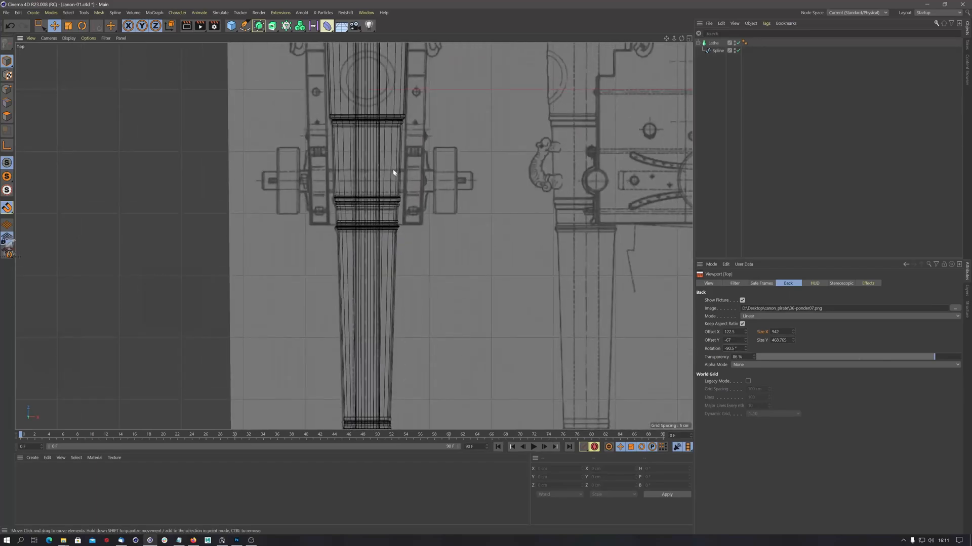
pyautogui.keyDown('alt'); pyautogui.moveTo(393, 171); pyautogui.dragTo(381, 403, button='middle'); pyautogui.keyUp('alt')
pyautogui.scroll(4, 376, 265)
pyautogui.scroll(3, 393, 197)
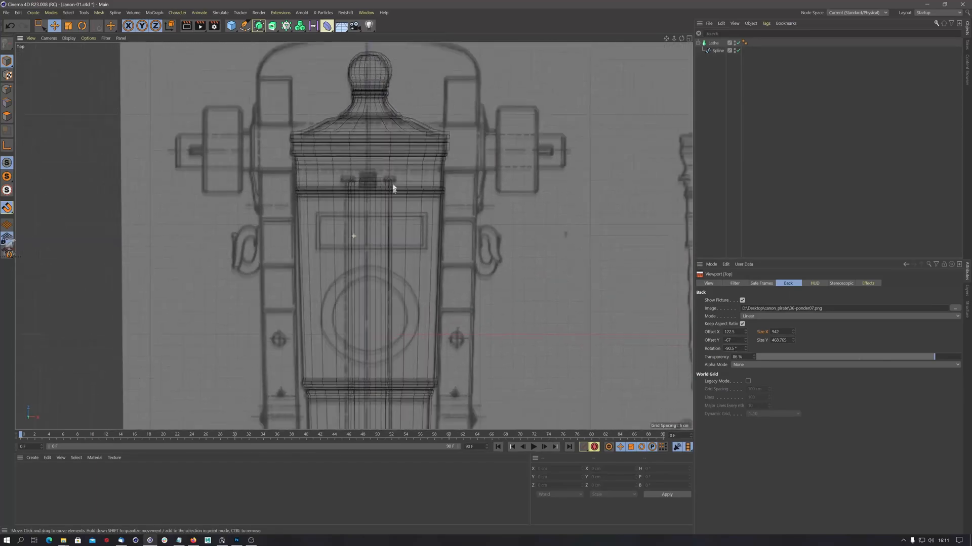
pyautogui.keyDown('alt'); pyautogui.moveTo(390, 192); pyautogui.dragTo(390, 202, button='middle'); pyautogui.keyUp('alt')
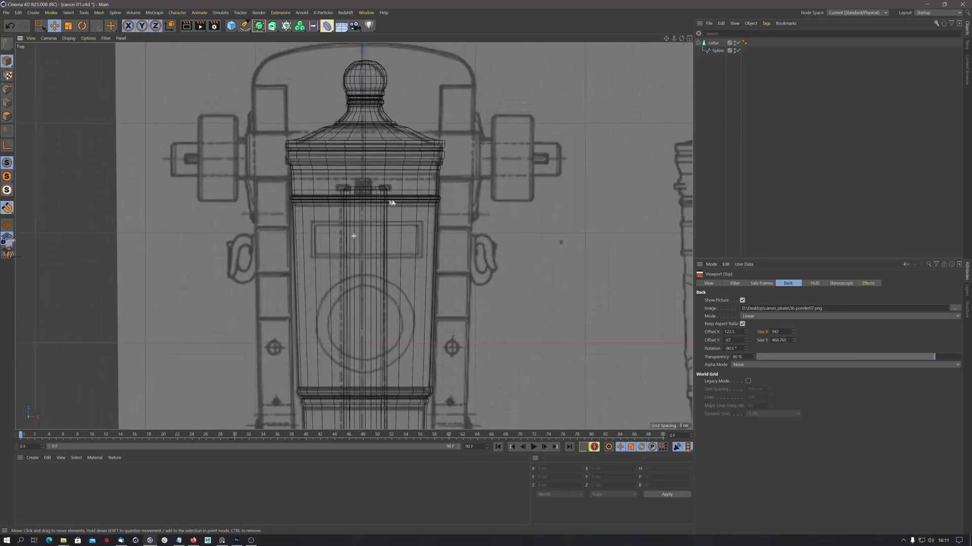
pyautogui.click(745, 339)
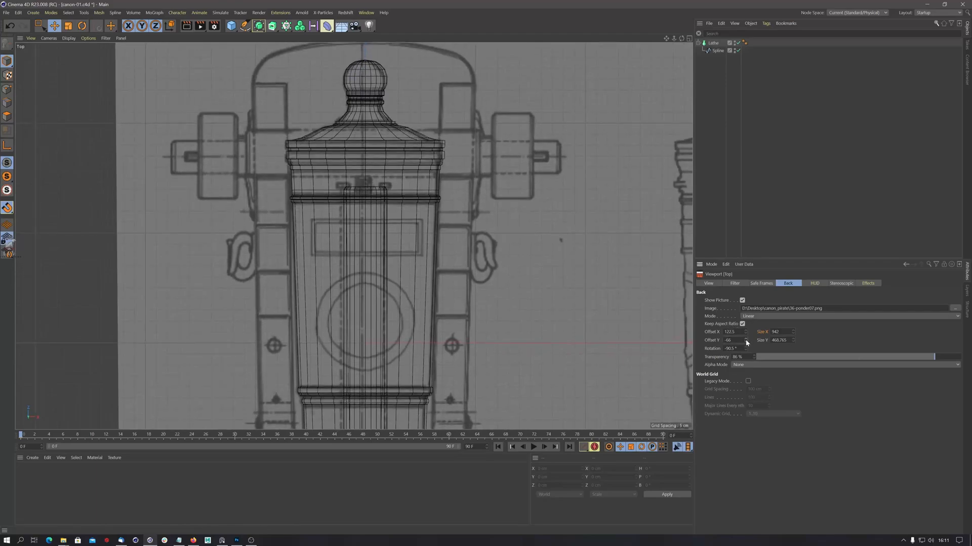
pyautogui.scroll(-10, 542, 303)
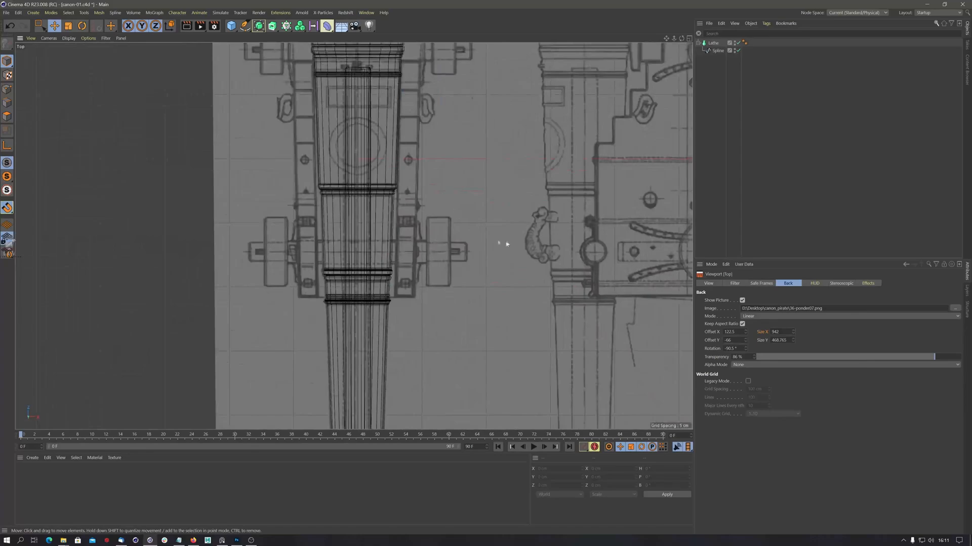
pyautogui.keyDown('alt'); pyautogui.moveTo(495, 309); pyautogui.dragTo(412, 257, button='middle'); pyautogui.keyUp('alt')
pyautogui.scroll(6, 397, 204)
pyautogui.keyDown('alt'); pyautogui.moveTo(416, 208); pyautogui.dragTo(414, 293, button='middle'); pyautogui.keyUp('alt')
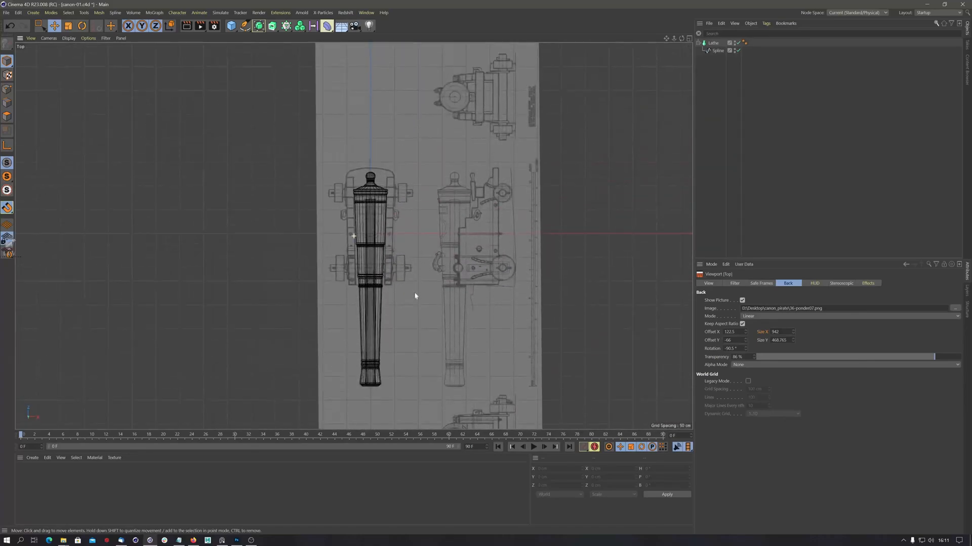
# - Add a cube for the carriage and narrow its X size to about 108 cm, matching the carriage width in the Top view
pyautogui.click(689, 38)
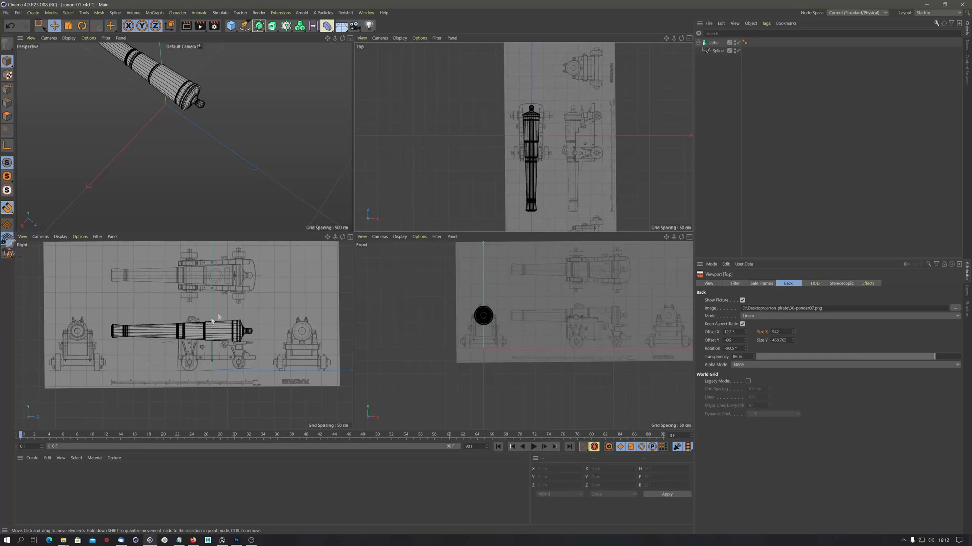
pyautogui.scroll(1, 267, 302)
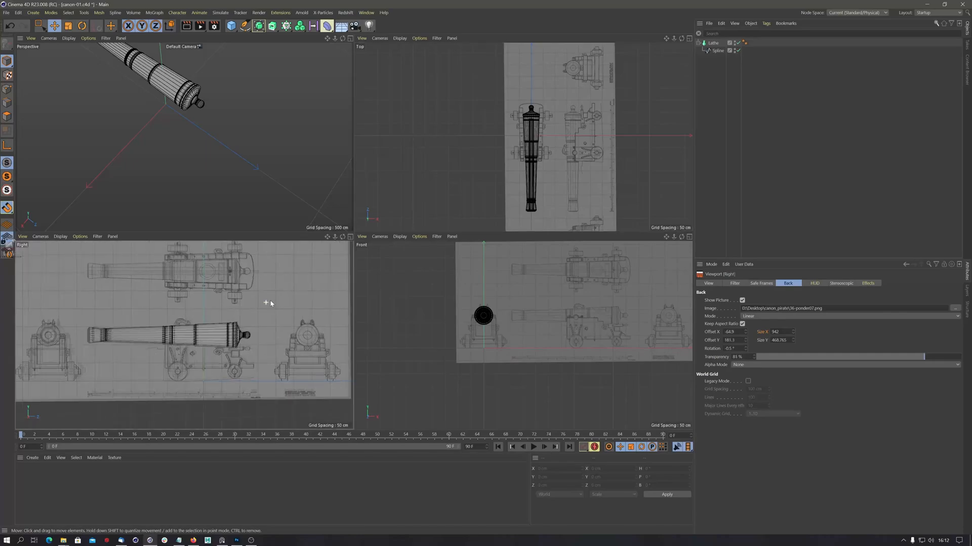
pyautogui.click(232, 25)
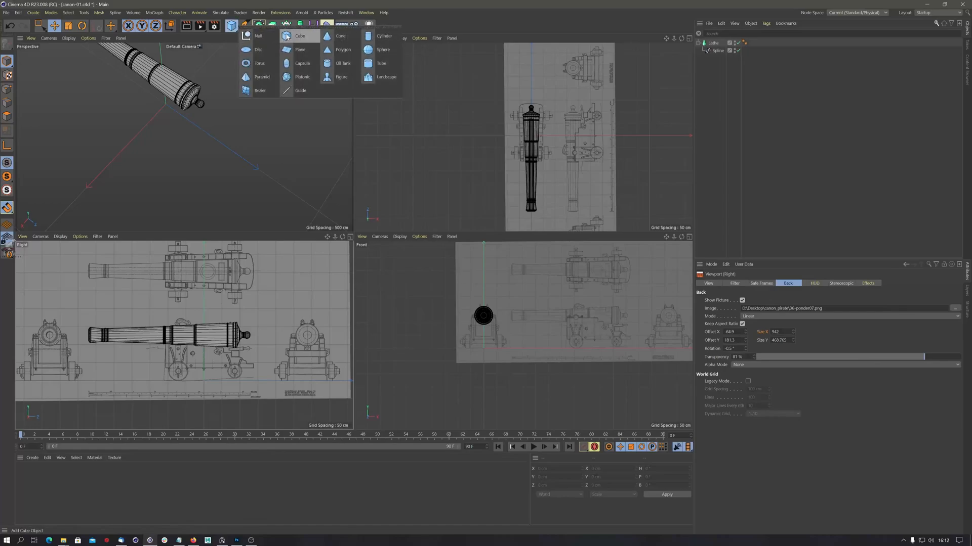
pyautogui.click(287, 36)
pyautogui.scroll(3, 581, 114)
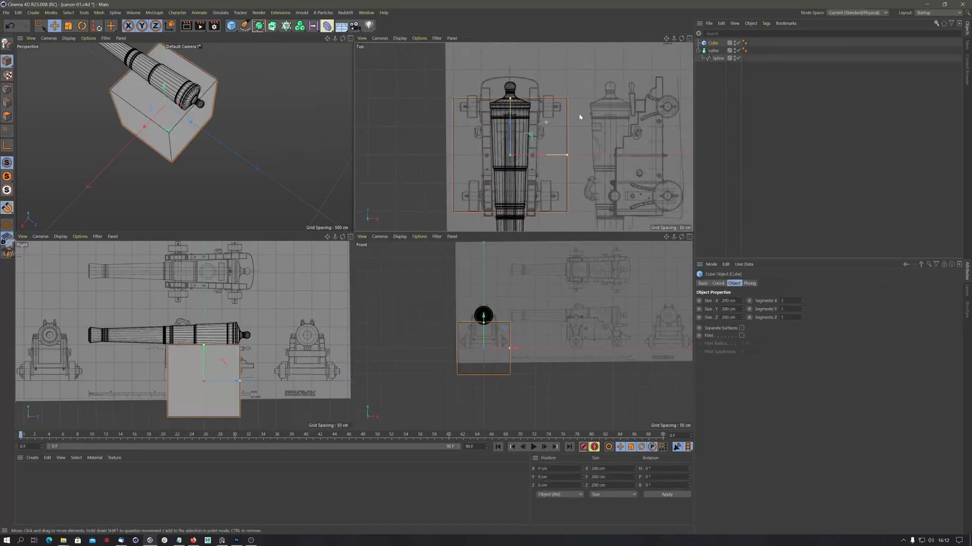
pyautogui.moveTo(566, 157); pyautogui.dragTo(540, 156)
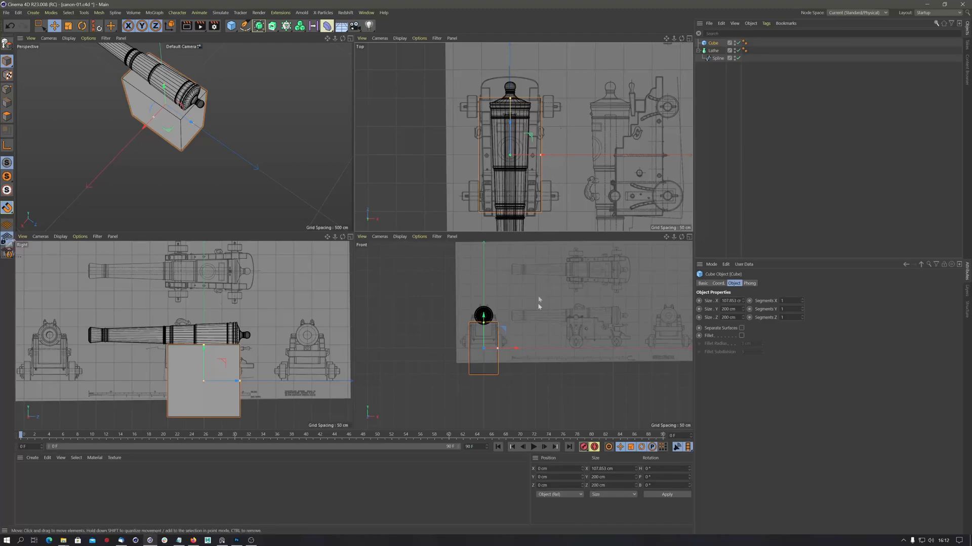
# - Raise the cube to the drawn carriage, reduce its Y size to about 143 cm and its X size to about 101 cm
pyautogui.moveTo(203, 351); pyautogui.dragTo(247, 323)
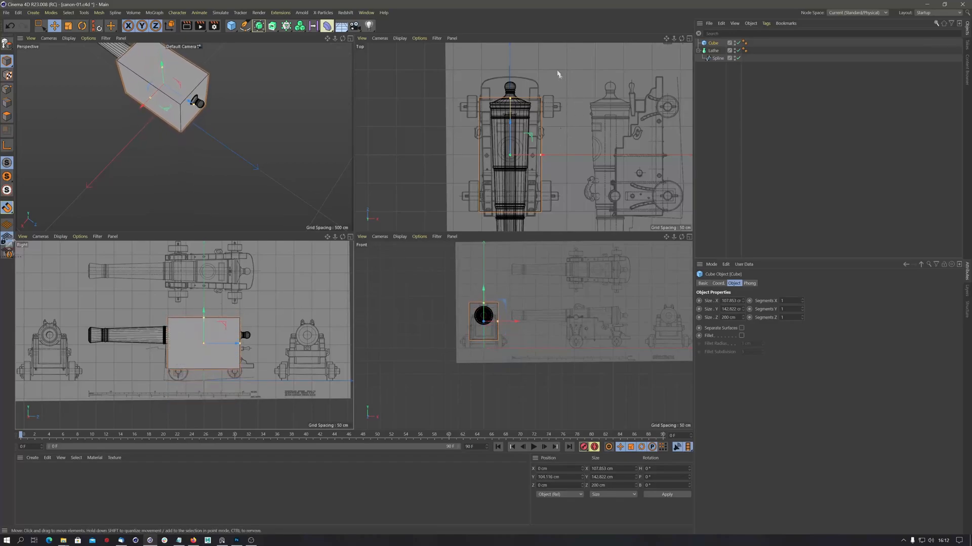
pyautogui.scroll(6, 512, 329)
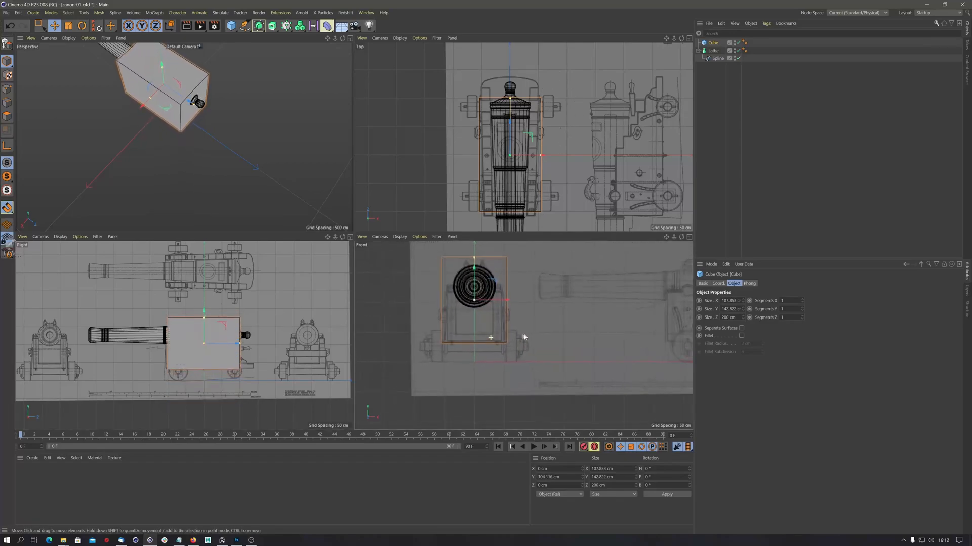
pyautogui.moveTo(517, 274); pyautogui.dragTo(514, 276)
pyautogui.moveTo(464, 246); pyautogui.dragTo(485, 300, button='middle')
pyautogui.moveTo(485, 300); pyautogui.dragTo(486, 301)
# - Make the cube editable and scale its four muzzle-side points to about 93 cm apart in X
pyautogui.press('c')
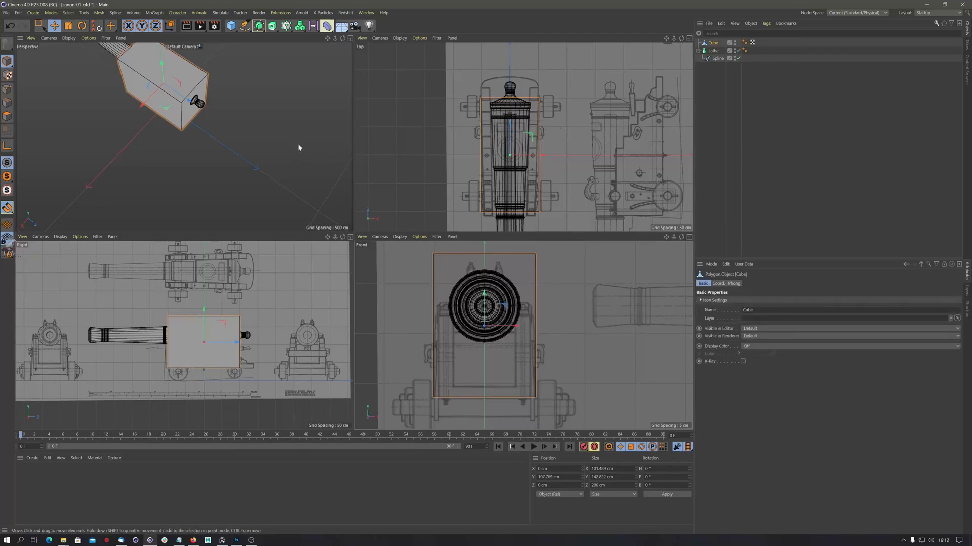
pyautogui.click(57, 50)
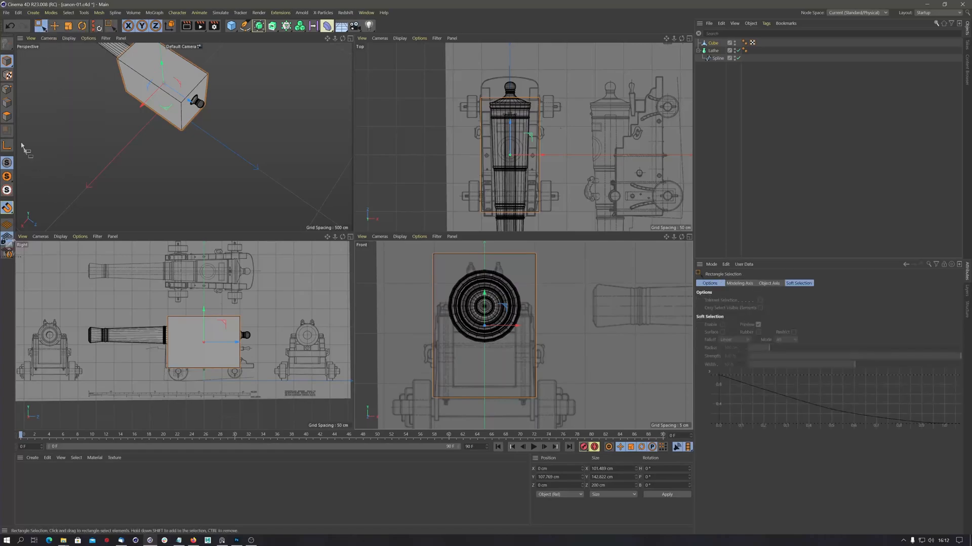
pyautogui.click(7, 89)
pyautogui.moveTo(460, 200); pyautogui.dragTo(582, 226)
pyautogui.press('t')
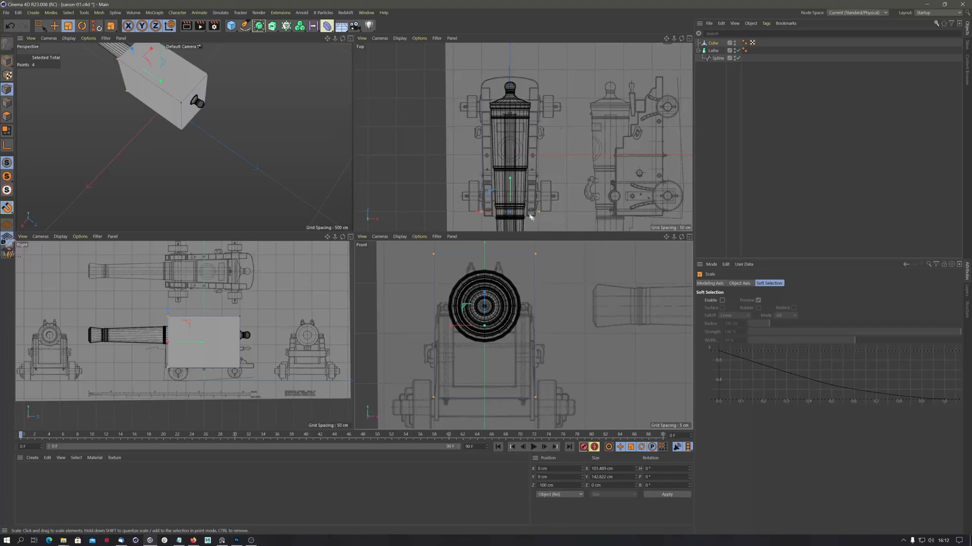
pyautogui.moveTo(475, 214); pyautogui.dragTo(482, 215)
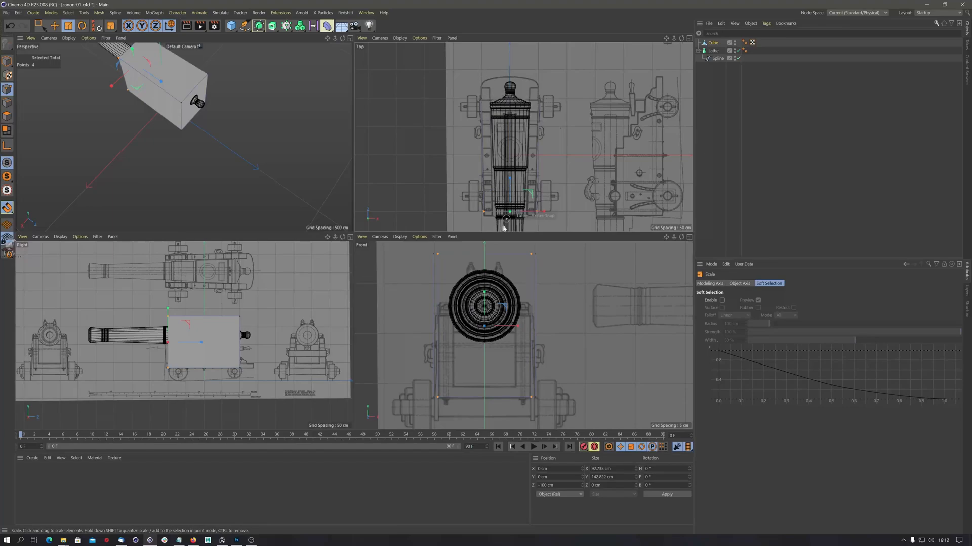
# - Move the four muzzle-side points along Z to about -107.5 cm, matching the front end of the drawn carriage
pyautogui.scroll(2, 517, 217)
pyautogui.keyDown('alt'); pyautogui.moveTo(517, 216); pyautogui.dragTo(533, 134, button='middle'); pyautogui.keyUp('alt')
pyautogui.scroll(3, 173, 346)
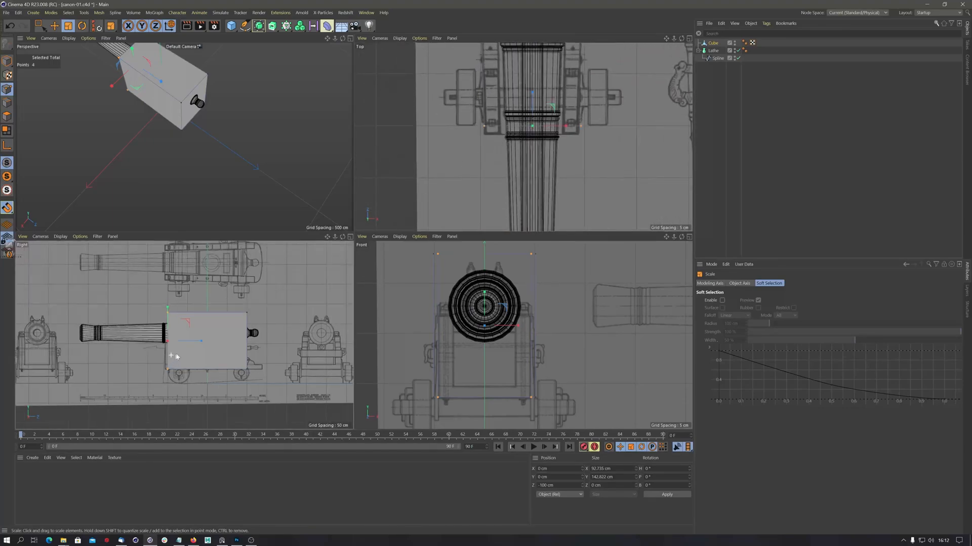
pyautogui.press('e')
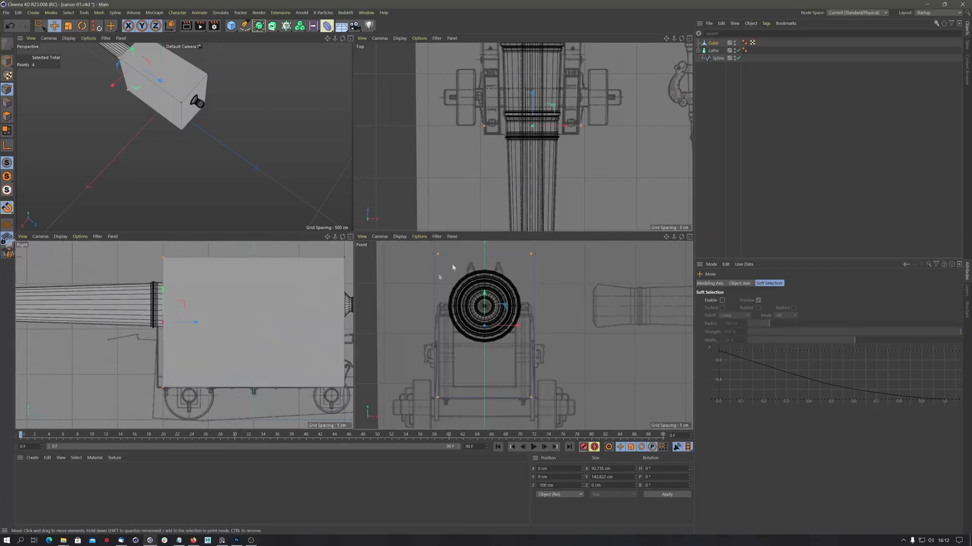
pyautogui.moveTo(527, 97); pyautogui.dragTo(533, 99)
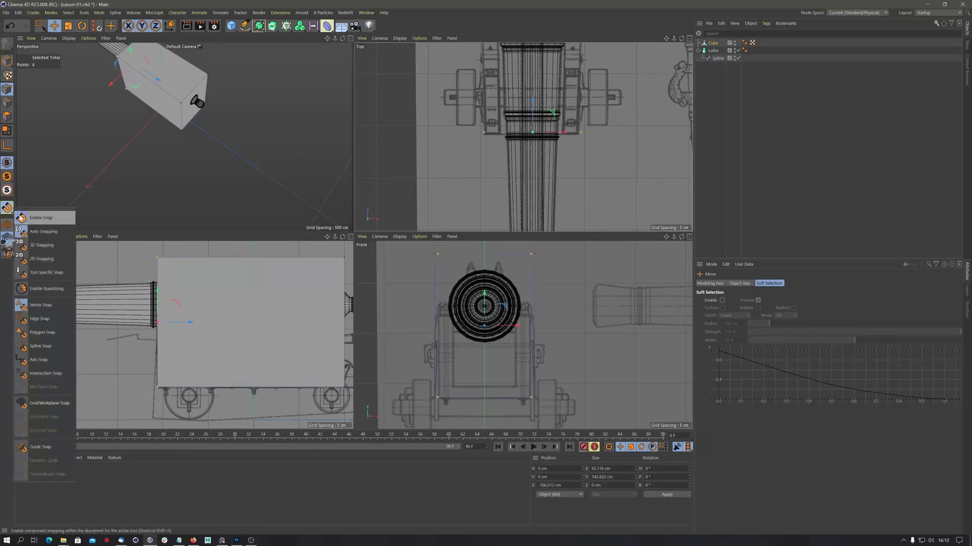
pyautogui.moveTo(533, 100); pyautogui.dragTo(532, 101)
pyautogui.scroll(-5, 527, 101)
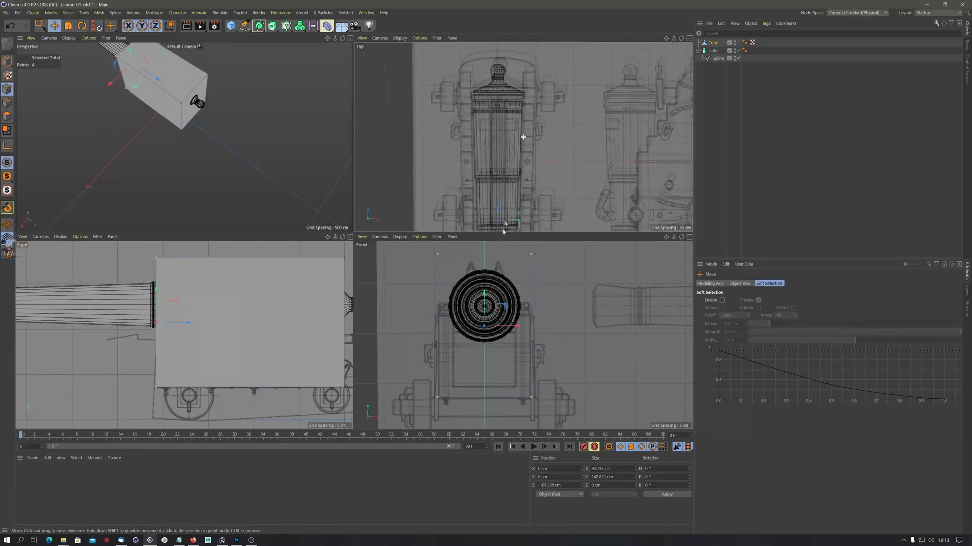
# - Select the four rear points and move them along Z to about 139 cm, matching the carriage's rear end
pyautogui.press('0')
pyautogui.moveTo(443, 80); pyautogui.dragTo(573, 130)
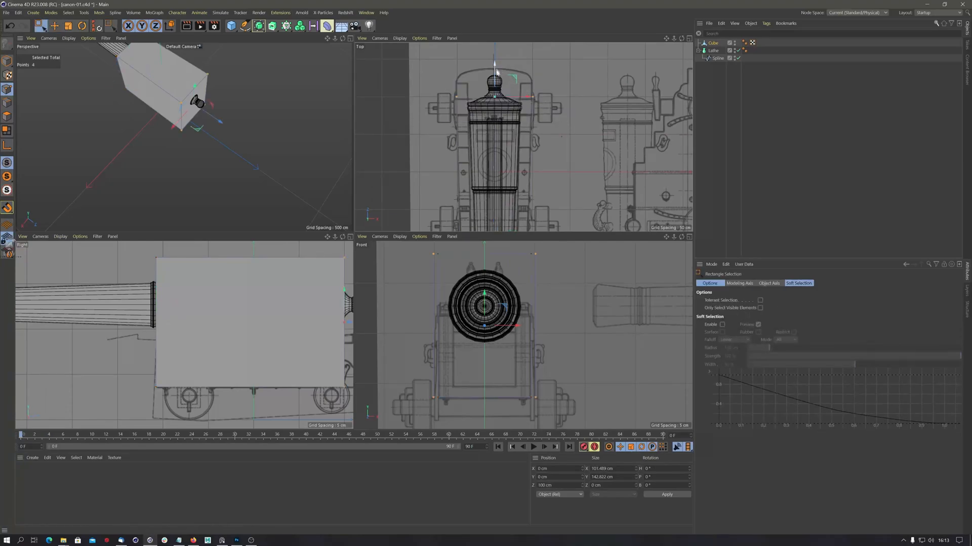
pyautogui.moveTo(496, 60); pyautogui.dragTo(494, 41)
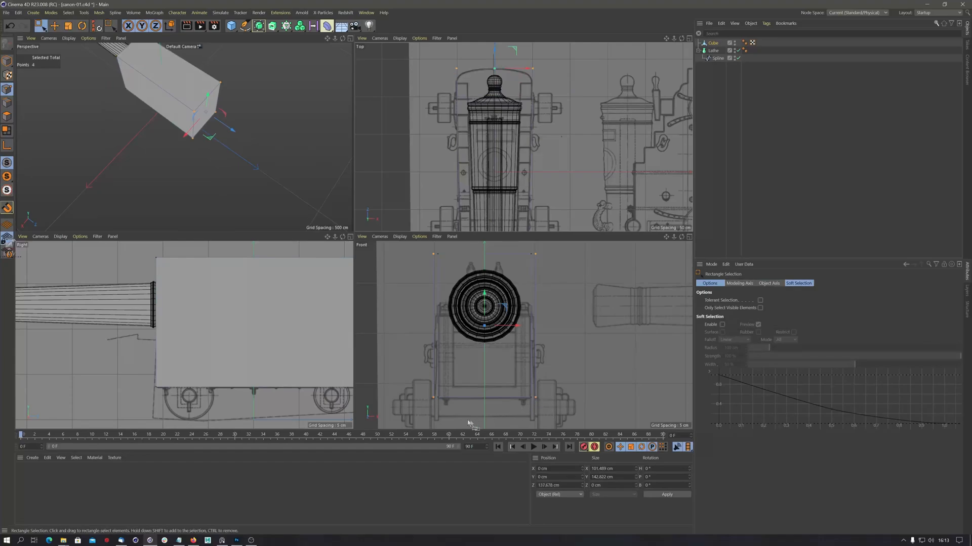
pyautogui.scroll(-3, 283, 348)
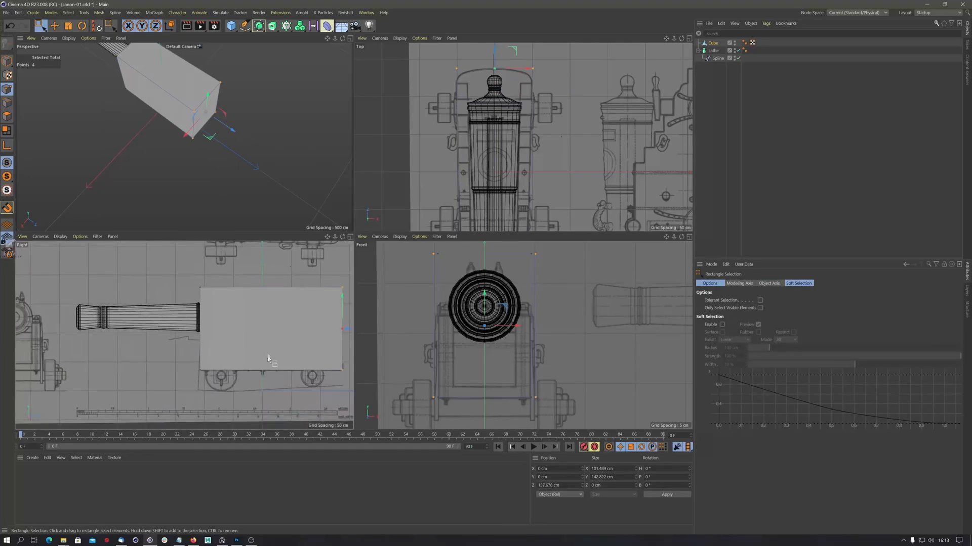
pyautogui.keyDown('alt'); pyautogui.moveTo(269, 357); pyautogui.dragTo(199, 325, button='middle'); pyautogui.keyUp('alt')
pyautogui.scroll(4, 224, 320)
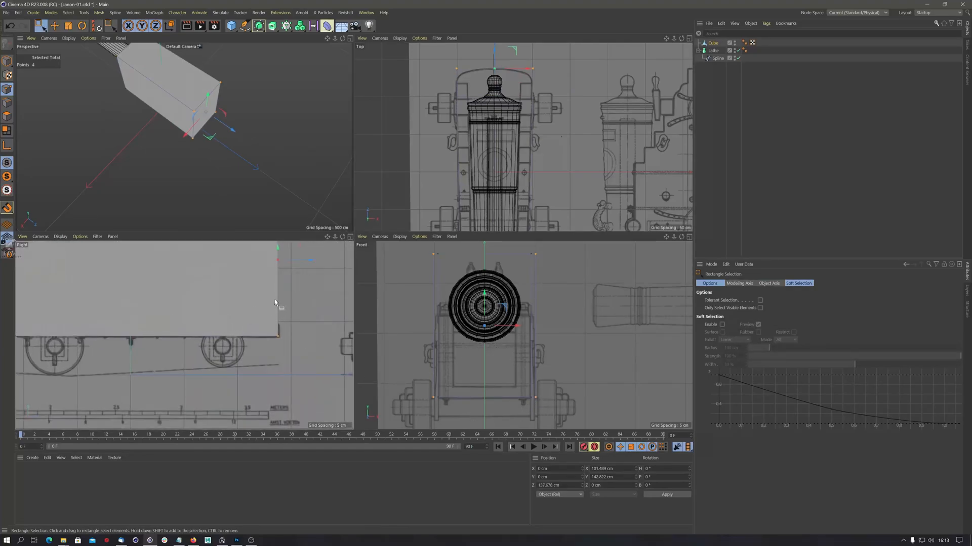
pyautogui.moveTo(275, 302)
pyautogui.keyDown('alt'); pyautogui.mouseDown(button='middle')
pyautogui.moveTo(295, 312)
pyautogui.moveTo(285, 317)
pyautogui.mouseUp(button='middle'); pyautogui.keyUp('alt')
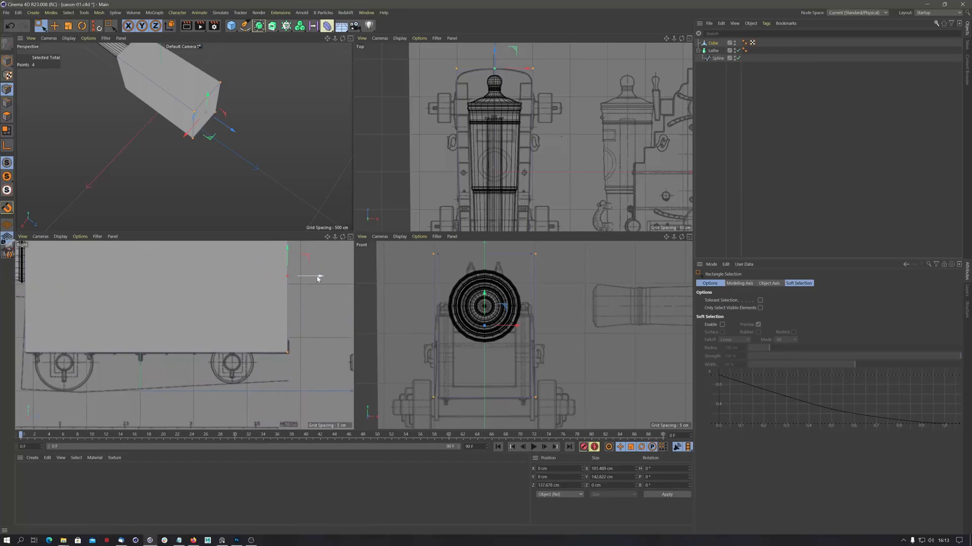
pyautogui.moveTo(320, 275); pyautogui.dragTo(323, 282)
# - Lower the cube's four upper points to leave a carriage base plate about 13 cm thick
pyautogui.scroll(-3, 302, 299)
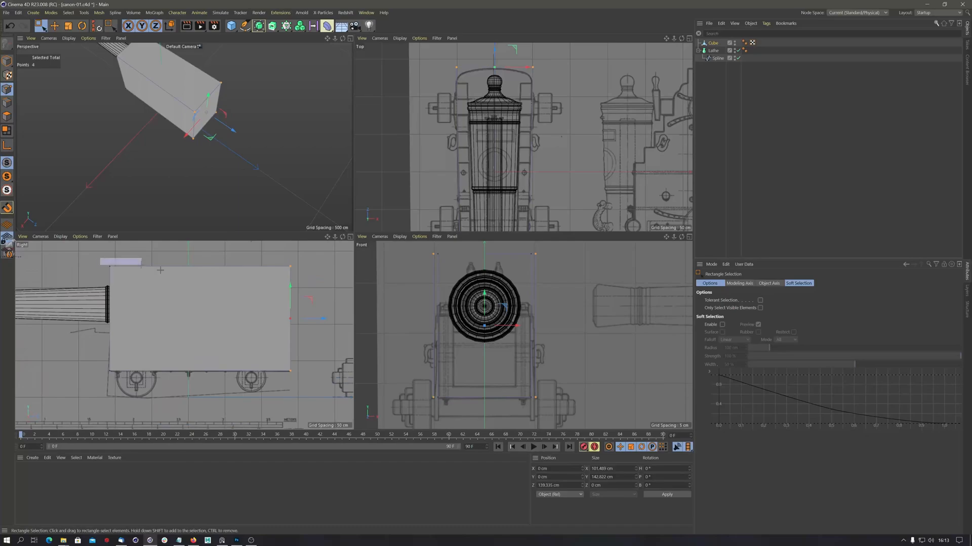
pyautogui.moveTo(101, 259); pyautogui.dragTo(322, 303)
pyautogui.moveTo(206, 249); pyautogui.dragTo(194, 344)
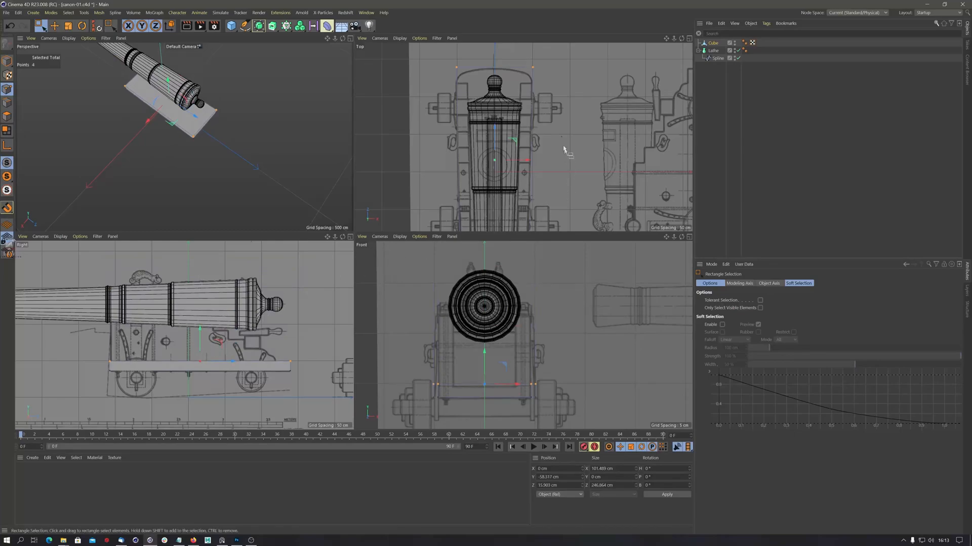
# - Select all eight points of the base plate and examine its fit under the barrel in the Top, Front and Perspective views
pyautogui.scroll(3, 559, 148)
pyautogui.scroll(-4, 553, 104)
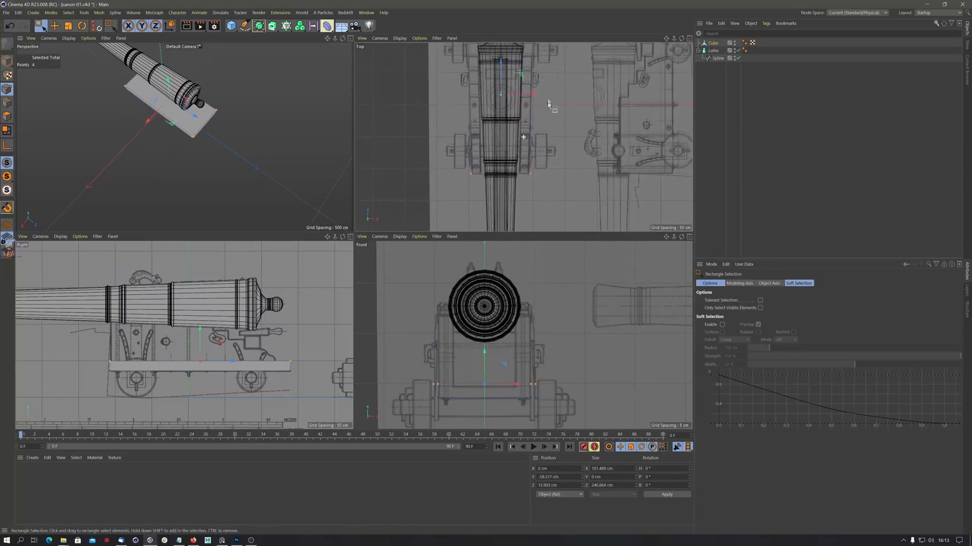
pyautogui.scroll(1, 549, 145)
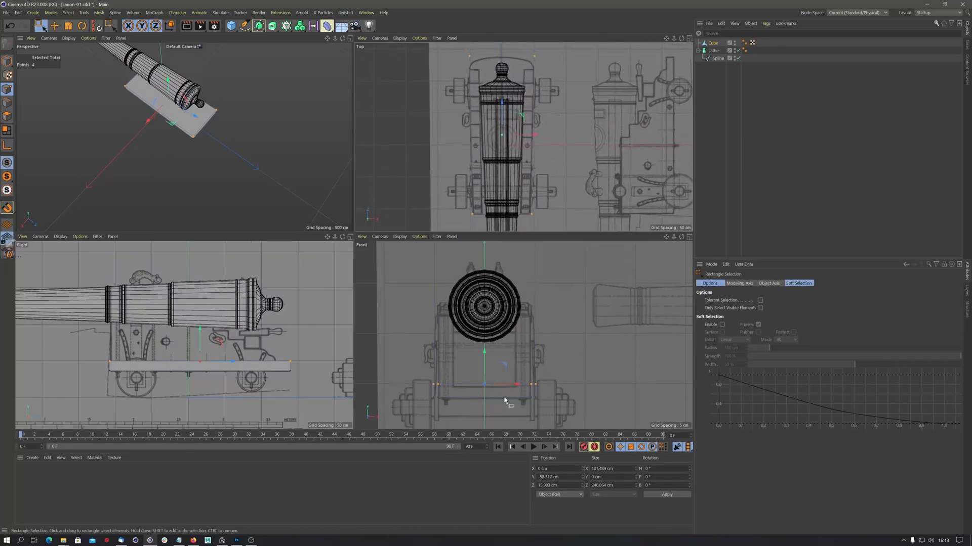
pyautogui.moveTo(416, 359); pyautogui.dragTo(573, 417)
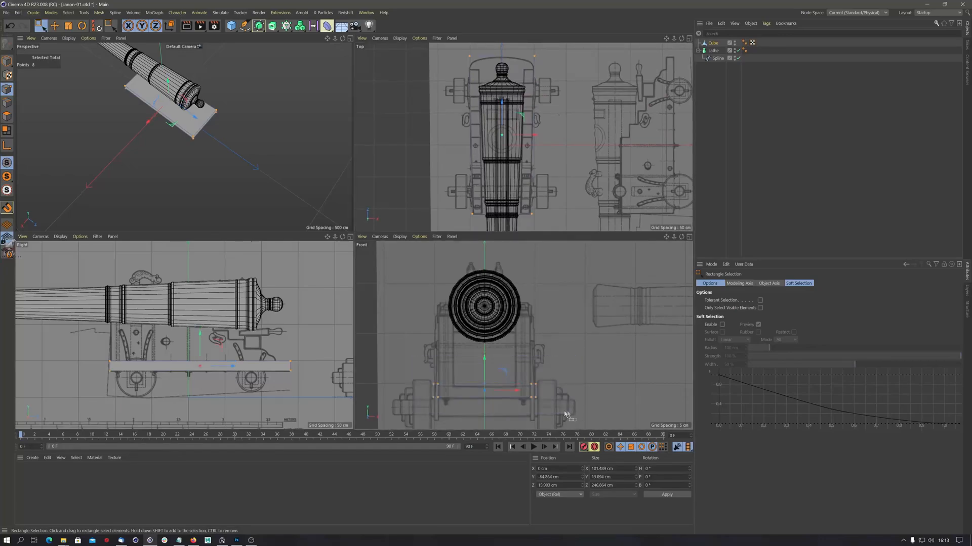
pyautogui.moveTo(511, 397); pyautogui.dragTo(529, 369, button='middle')
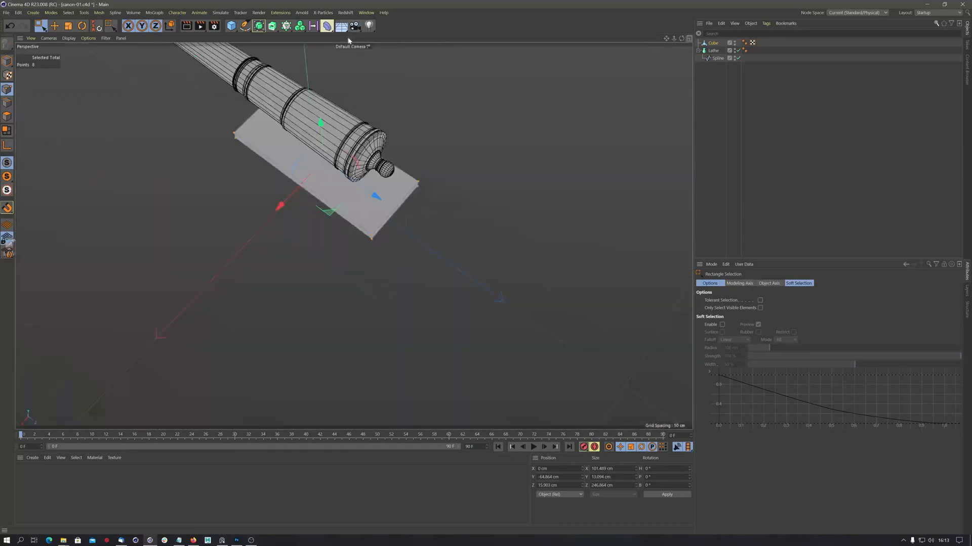
pyautogui.click(350, 38)
pyautogui.keyDown('alt'); pyautogui.moveTo(416, 168); pyautogui.dragTo(413, 276); pyautogui.keyUp('alt')
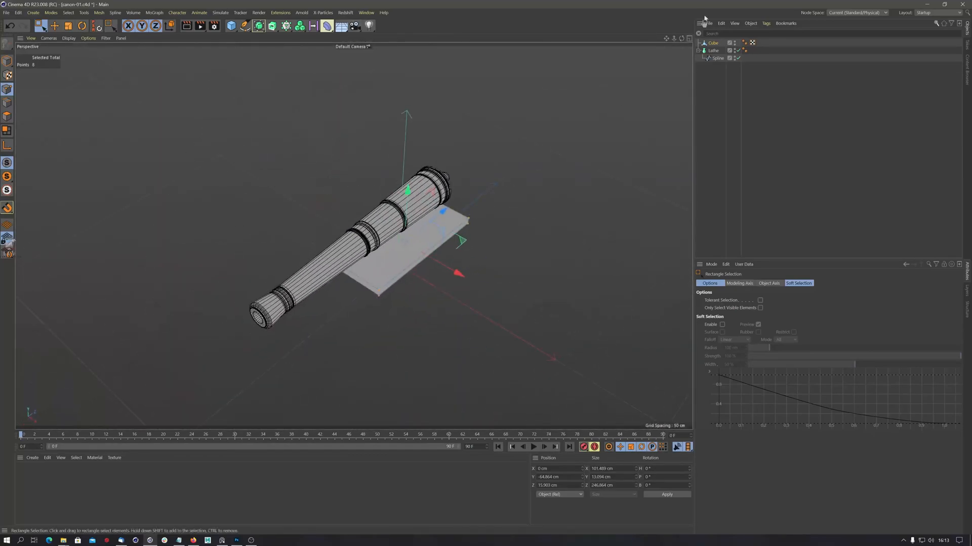
pyautogui.click(689, 38)
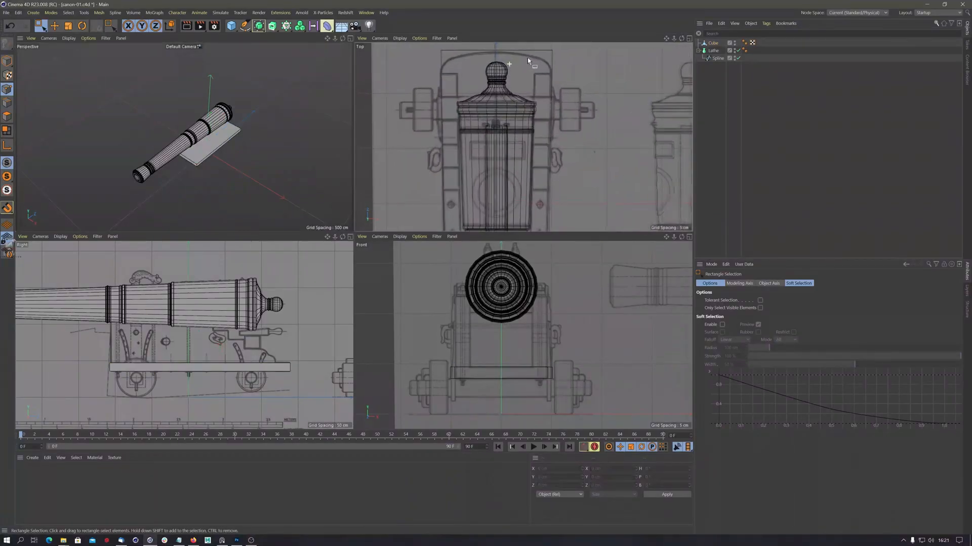
# - Select the base plate's four rear points and shift them along Z to about 138.3 cm to meet the drawn rear arc
pyautogui.scroll(5, 527, 57)
pyautogui.scroll(3, 511, 132)
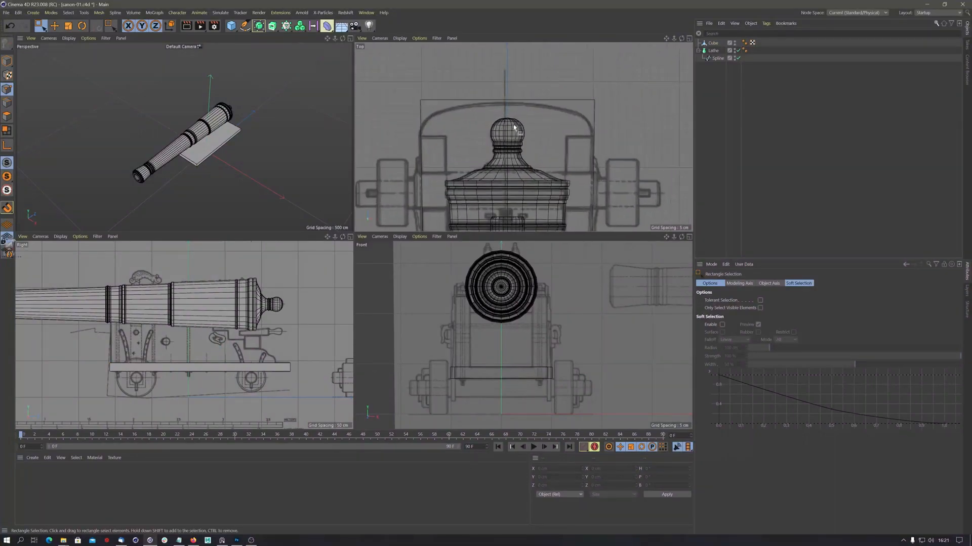
pyautogui.scroll(-1, 518, 116)
pyautogui.keyDown('alt'); pyautogui.moveTo(518, 167); pyautogui.dragTo(531, 59, button='middle'); pyautogui.keyUp('alt')
pyautogui.keyDown('alt'); pyautogui.moveTo(534, 166); pyautogui.dragTo(526, 53, button='middle'); pyautogui.keyUp('alt')
pyautogui.keyDown('alt'); pyautogui.moveTo(523, 123); pyautogui.dragTo(513, 229, button='middle'); pyautogui.keyUp('alt')
pyautogui.keyDown('alt'); pyautogui.moveTo(522, 121); pyautogui.dragTo(527, 242, button='middle'); pyautogui.keyUp('alt')
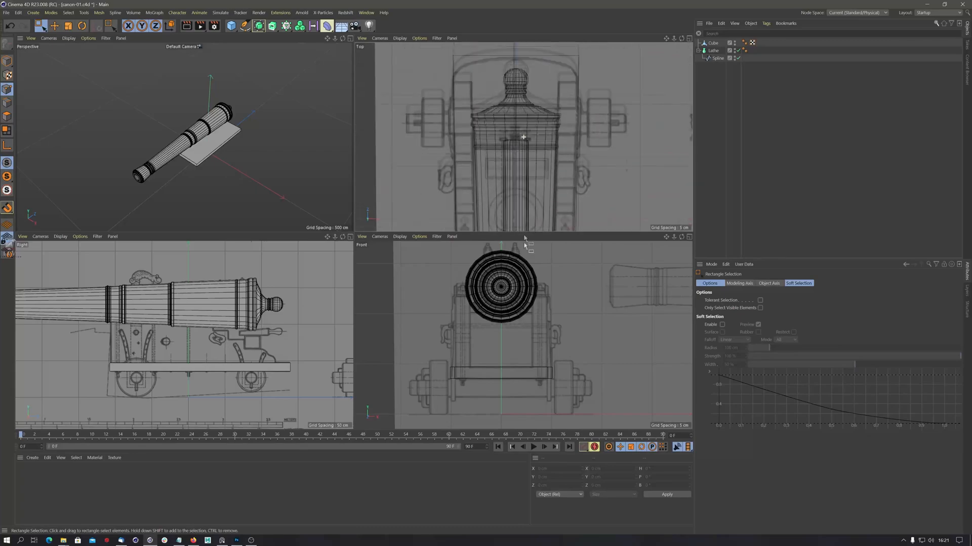
pyautogui.keyDown('alt'); pyautogui.moveTo(519, 148); pyautogui.dragTo(524, 211, button='middle'); pyautogui.keyUp('alt')
pyautogui.click(713, 44)
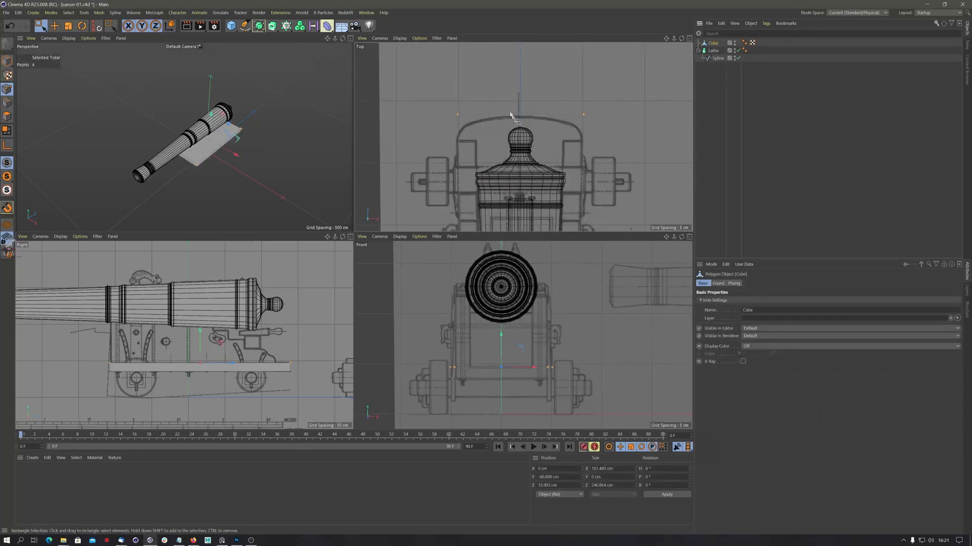
pyautogui.scroll(1, 512, 113)
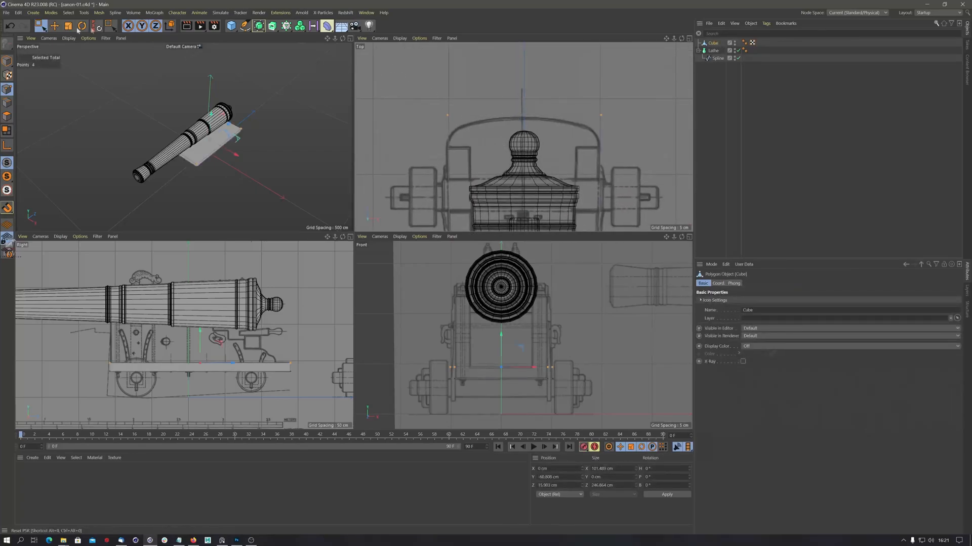
pyautogui.press('0')
pyautogui.moveTo(427, 92); pyautogui.dragTo(658, 158)
pyautogui.moveTo(524, 84); pyautogui.dragTo(524, 86)
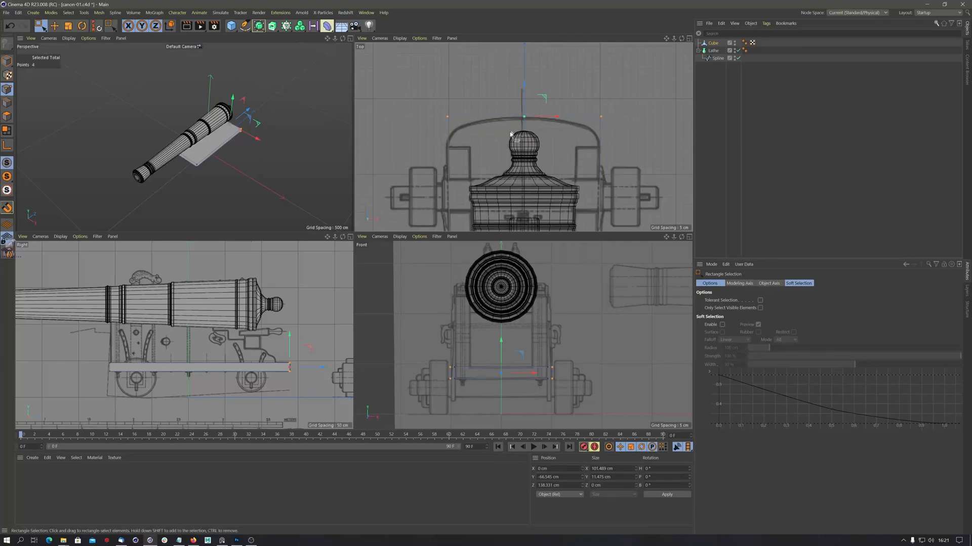
# - Use Loop/Path Cut across the base plate's rear edge to add three evenly spaced lengthwise cuts
pyautogui.scroll(-2, 511, 134)
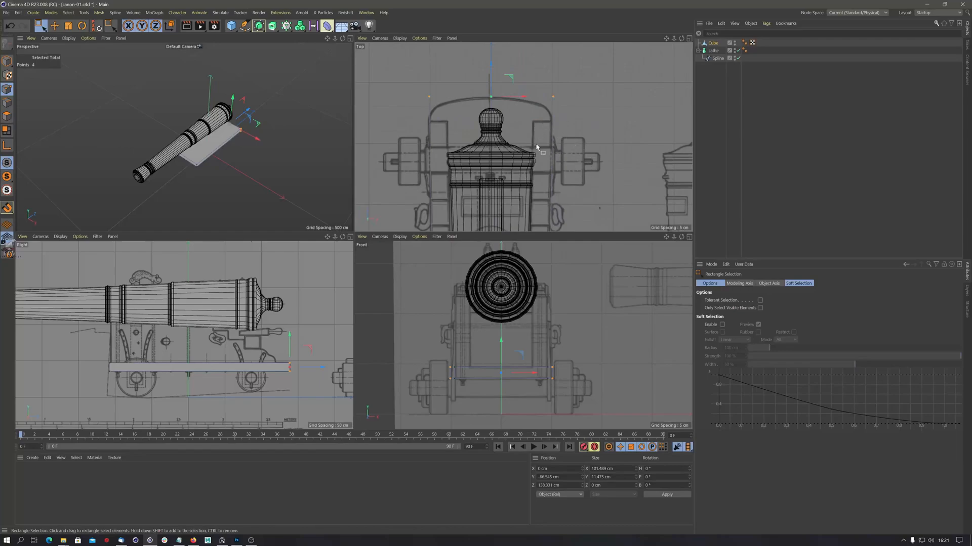
pyautogui.rightClick(510, 128)
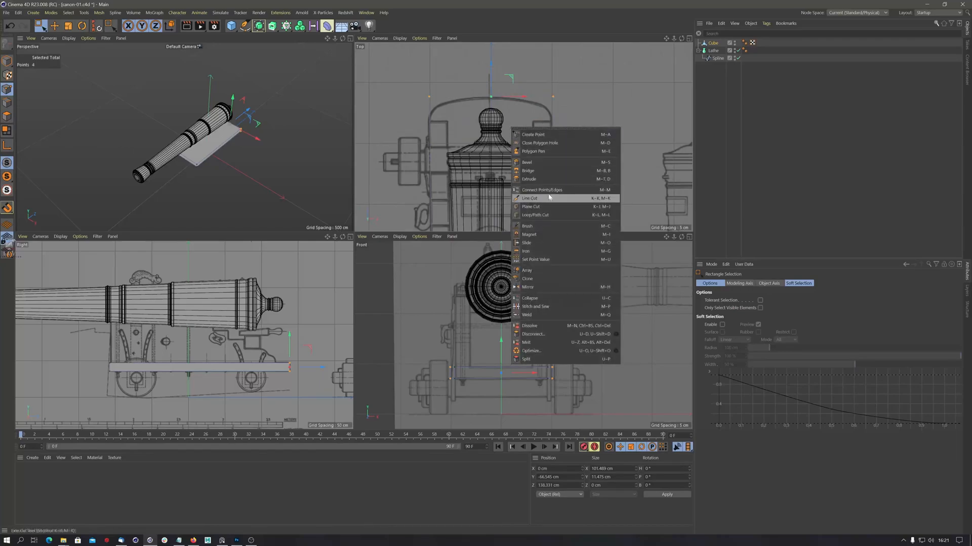
pyautogui.click(536, 217)
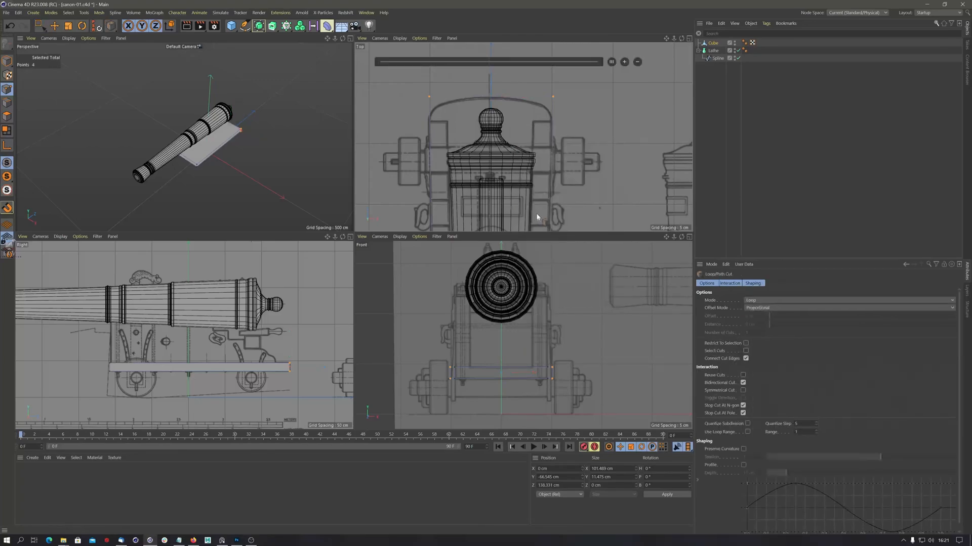
pyautogui.click(498, 103)
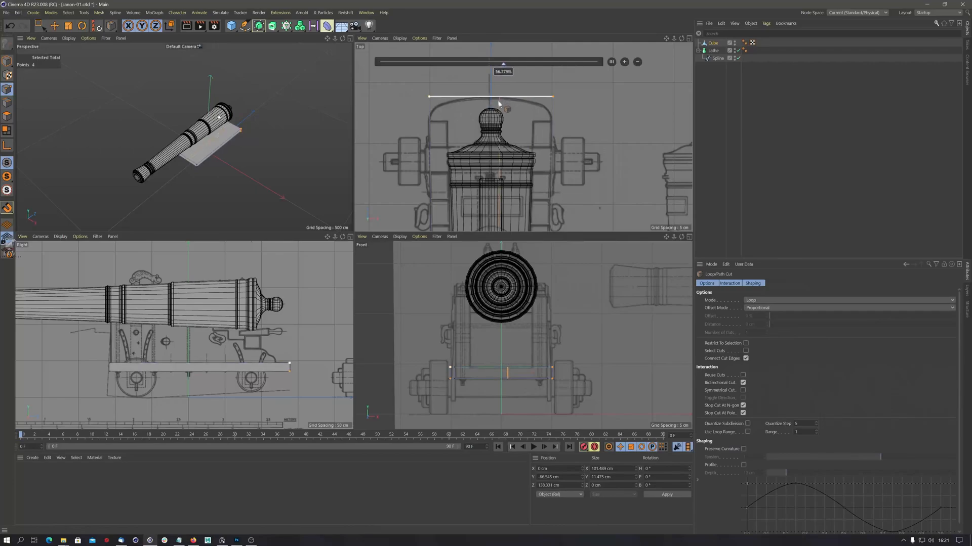
pyautogui.click(611, 61)
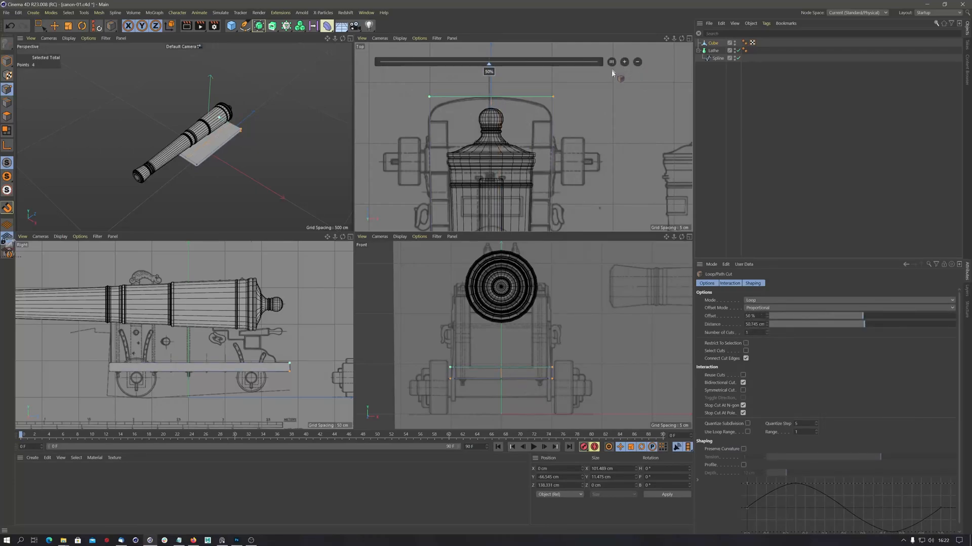
pyautogui.click(624, 61)
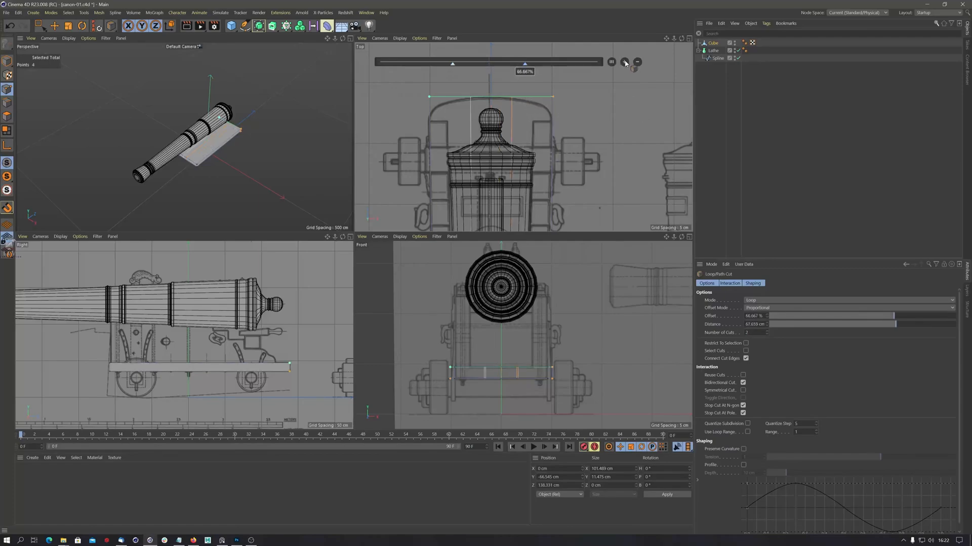
pyautogui.click(624, 62)
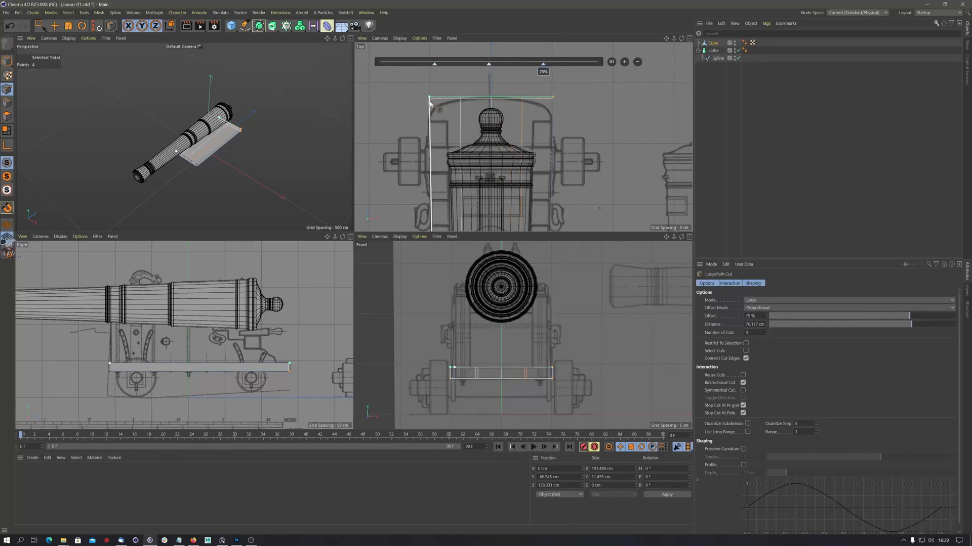
# - Increase the lengthwise loop cuts across the carriage base plate to five evenly spaced cuts and leave the cutting tool
pyautogui.click(624, 63)
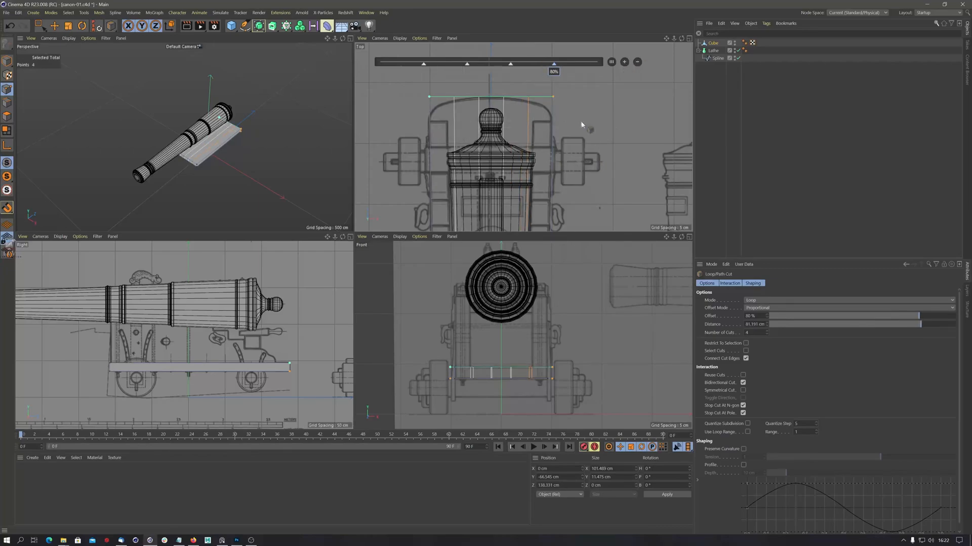
pyautogui.click(624, 62)
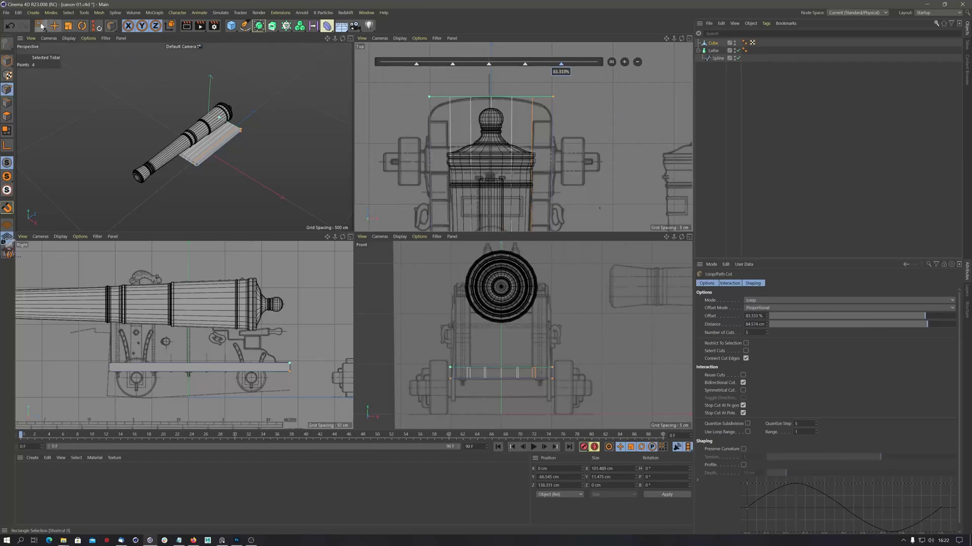
pyautogui.moveTo(42, 26); pyautogui.dragTo(59, 48)
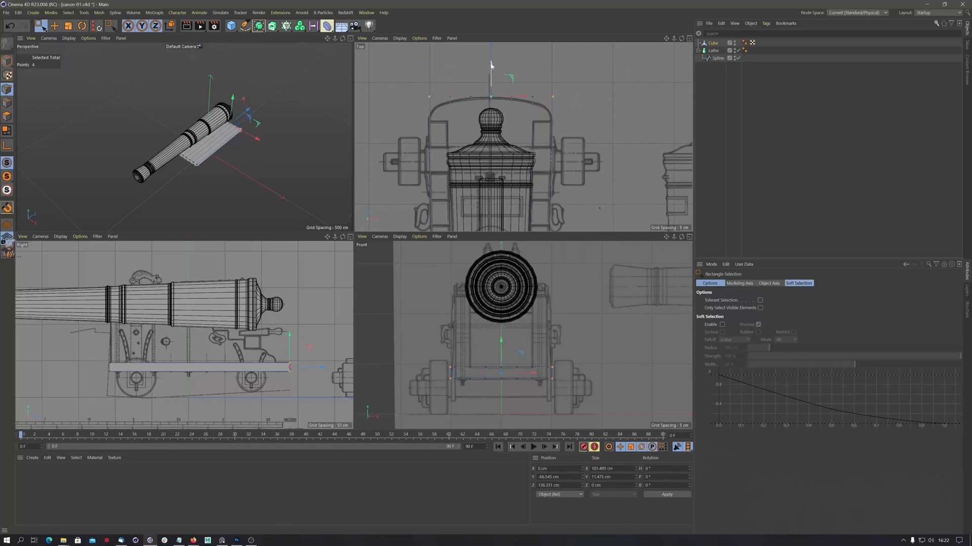
# - Pull the rear corner points forward onto the drawn arc, and place the adjacent four points at Z about 131.5 cm, scaled to about 86.2 cm wide
pyautogui.moveTo(491, 67); pyautogui.dragTo(489, 86)
pyautogui.hotkey('ctrl', 'z')
pyautogui.hotkey('ctrl', 'z')
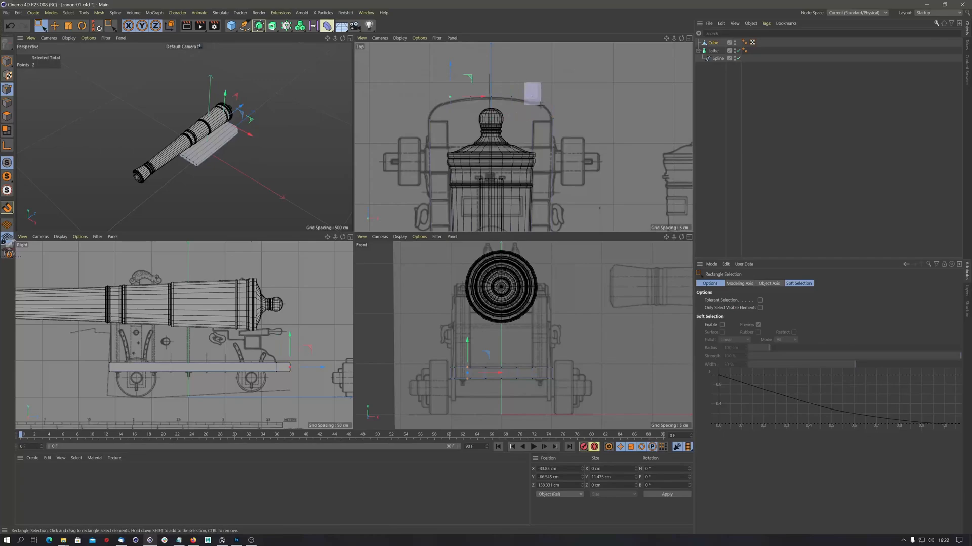
pyautogui.moveTo(491, 65); pyautogui.dragTo(525, 105)
pyautogui.press('t')
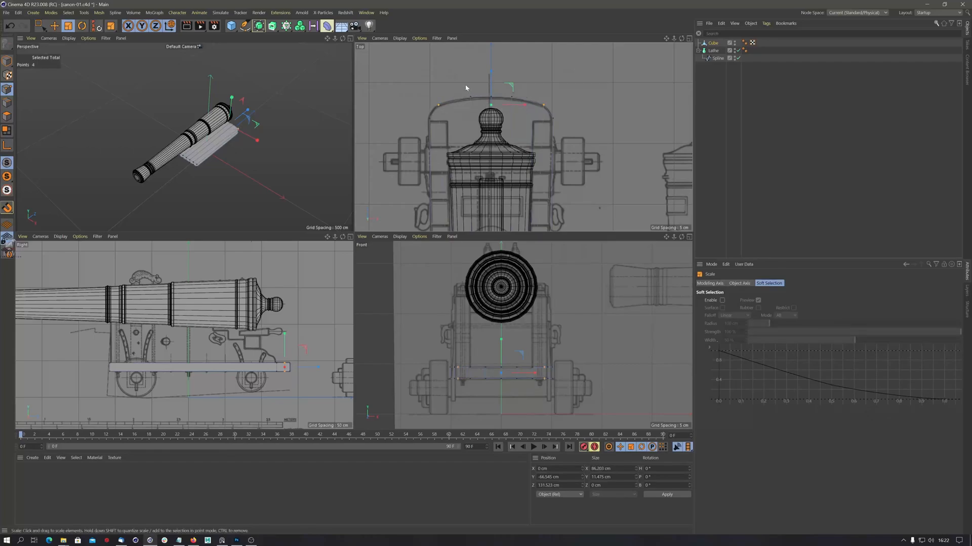
# - Widen the four inner rear points around the middle pair to about 45.7 cm and move them to Z about 136.5 cm along the arc
pyautogui.press('space')
pyautogui.moveTo(463, 84); pyautogui.dragTo(532, 101)
pyautogui.press('space')
pyautogui.press('e')
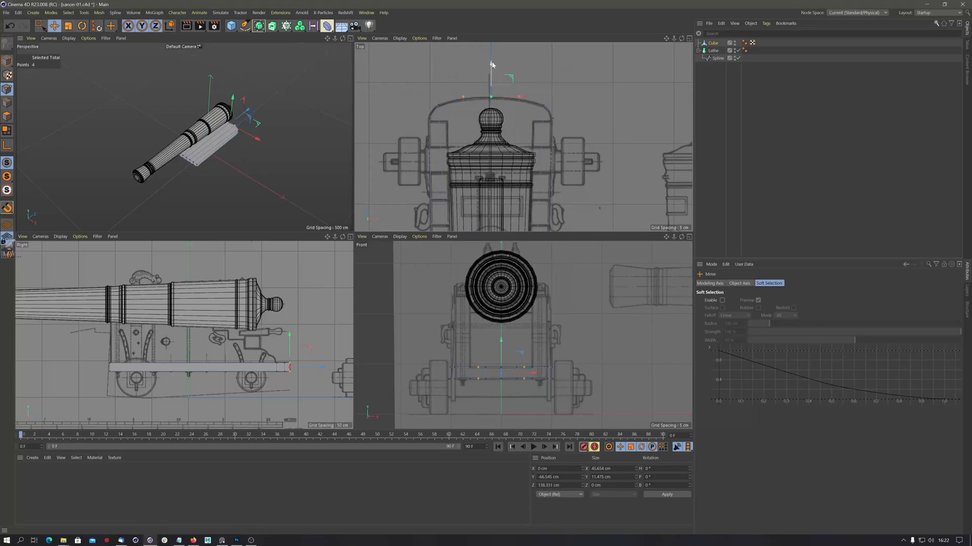
pyautogui.moveTo(490, 64); pyautogui.dragTo(491, 66)
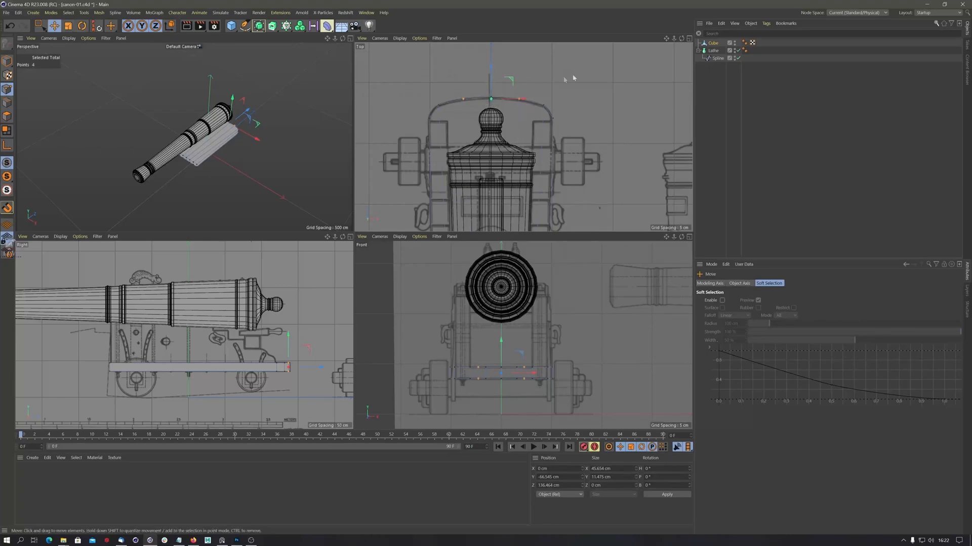
# - Set the Top view background blueprint's Offset X to 124.5 to centre the drawn carriage on the model
pyautogui.click(689, 39)
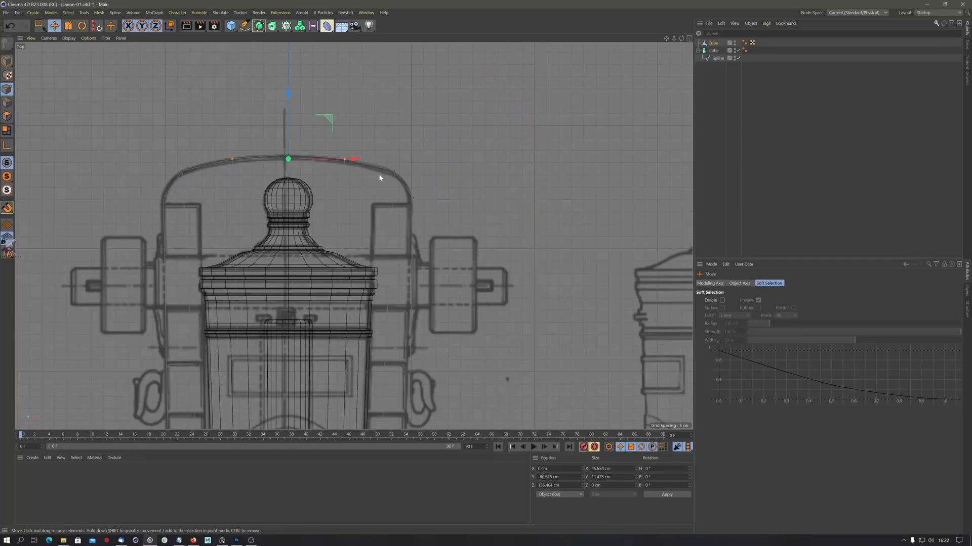
pyautogui.scroll(-3, 380, 181)
pyautogui.keyDown('alt'); pyautogui.moveTo(373, 169); pyautogui.dragTo(402, 104, button='middle'); pyautogui.keyUp('alt')
pyautogui.moveTo(405, 284)
pyautogui.keyDown('alt'); pyautogui.mouseDown(button='middle')
pyautogui.moveTo(398, 101)
pyautogui.moveTo(407, 268)
pyautogui.mouseUp(button='middle'); pyautogui.keyUp('alt')
pyautogui.press('0')
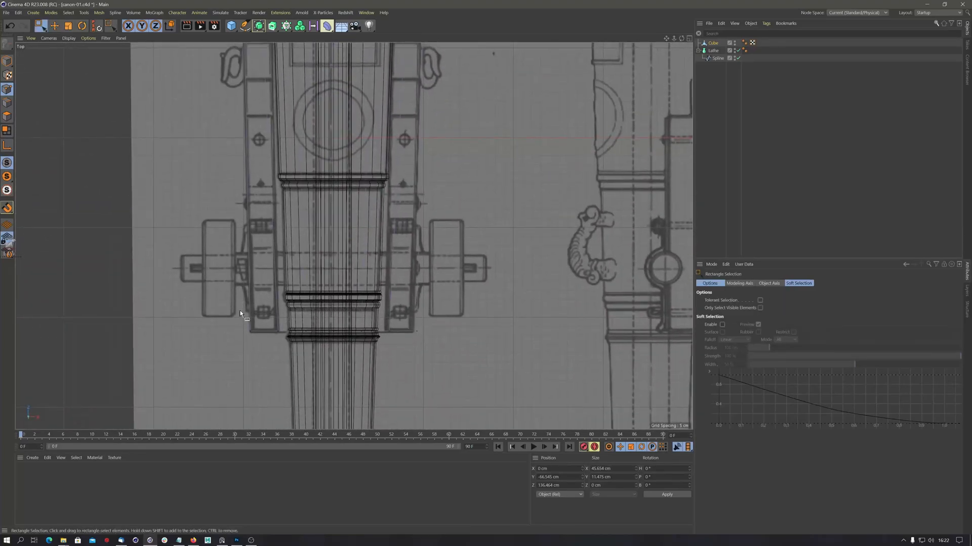
pyautogui.scroll(-5, 354, 289)
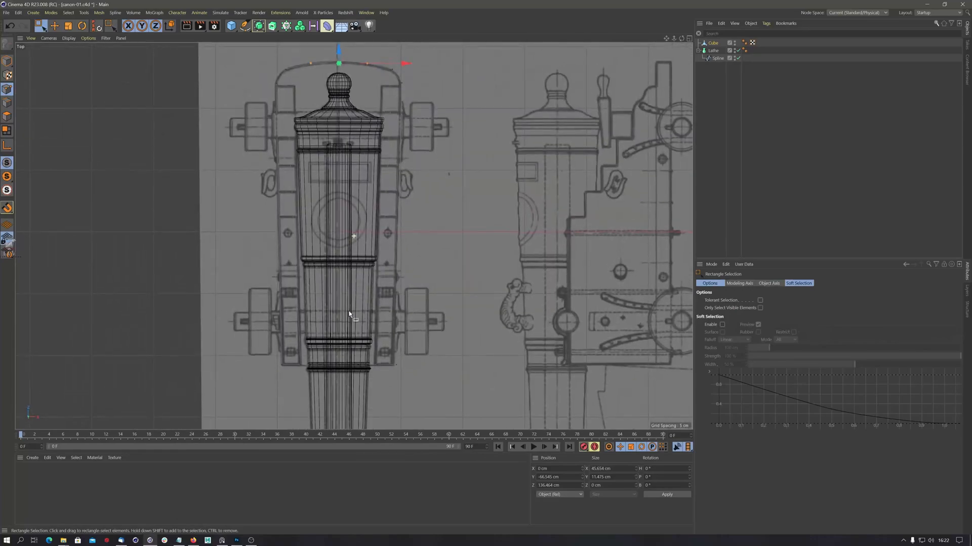
pyautogui.scroll(3, 356, 81)
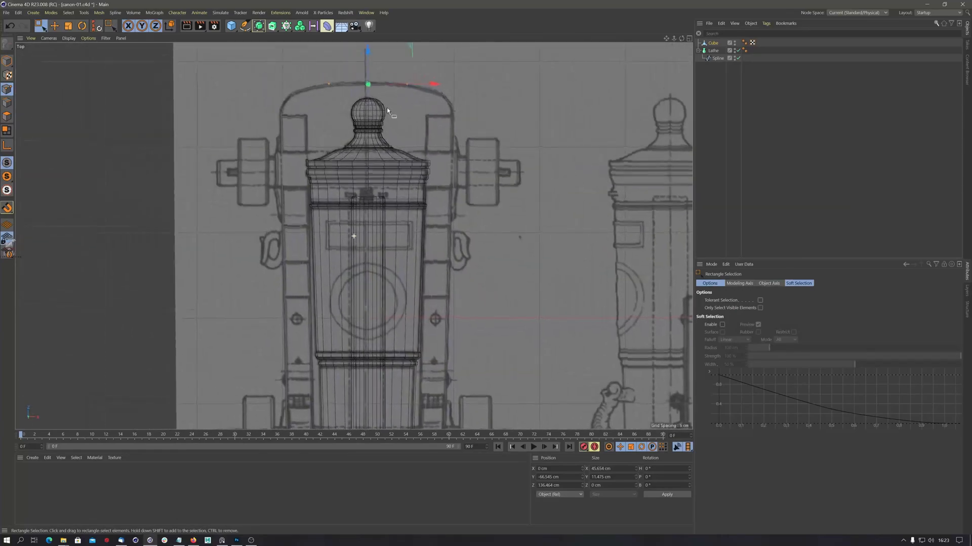
pyautogui.hotkey('shift', 'v')
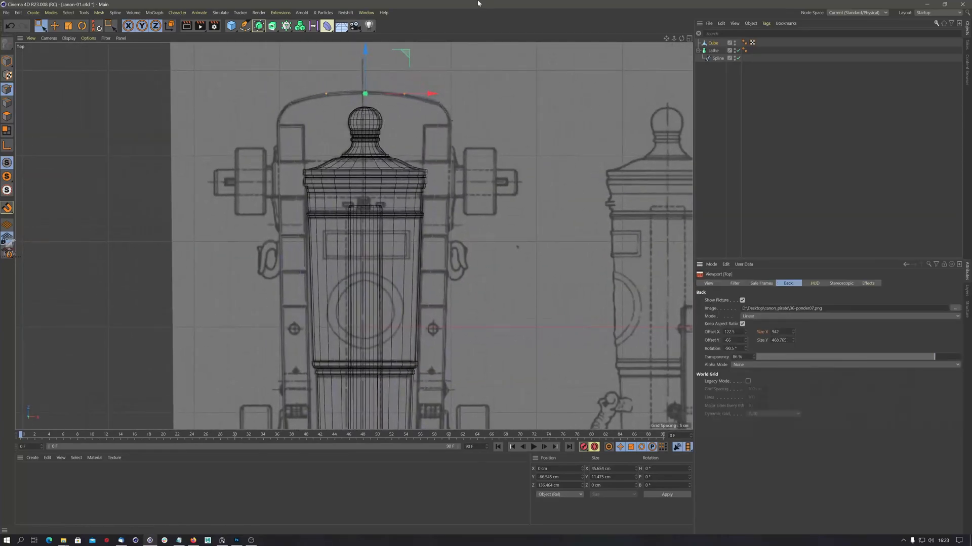
pyautogui.click(745, 333)
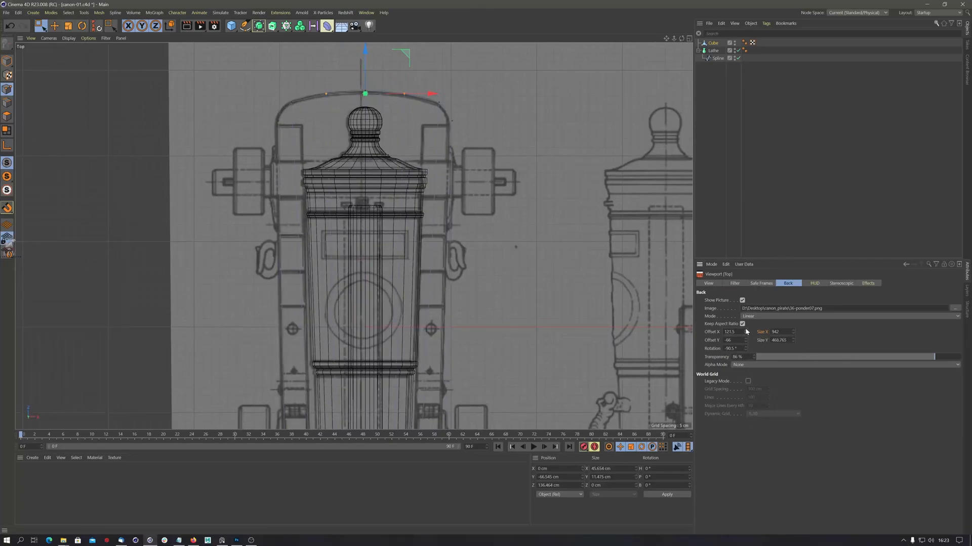
pyautogui.click(746, 330)
pyautogui.click(746, 331)
pyautogui.click(747, 331)
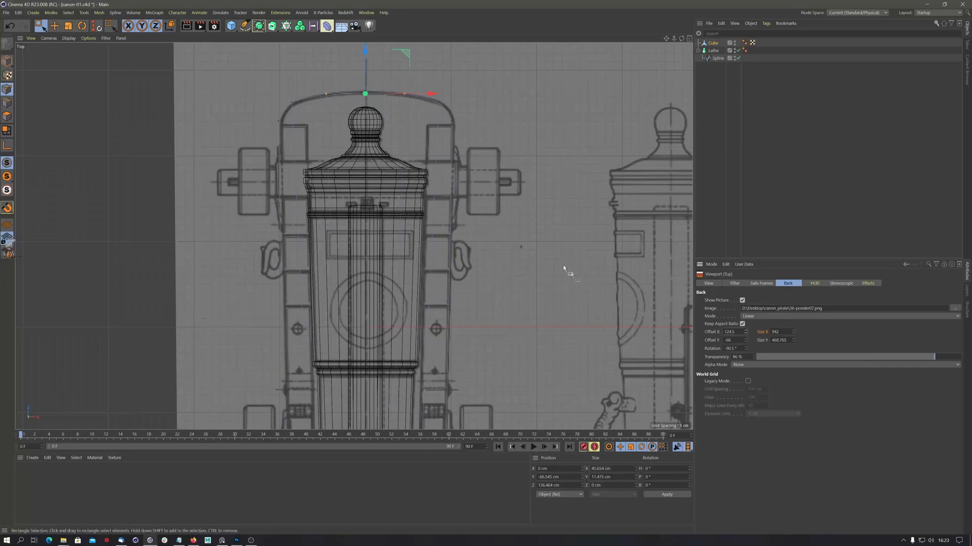
# - Select all points of the base plate's front edge and scale them along X to about 89.2 cm to match the drawn carriage width
pyautogui.moveTo(480, 362); pyautogui.dragTo(439, 250, button='middle')
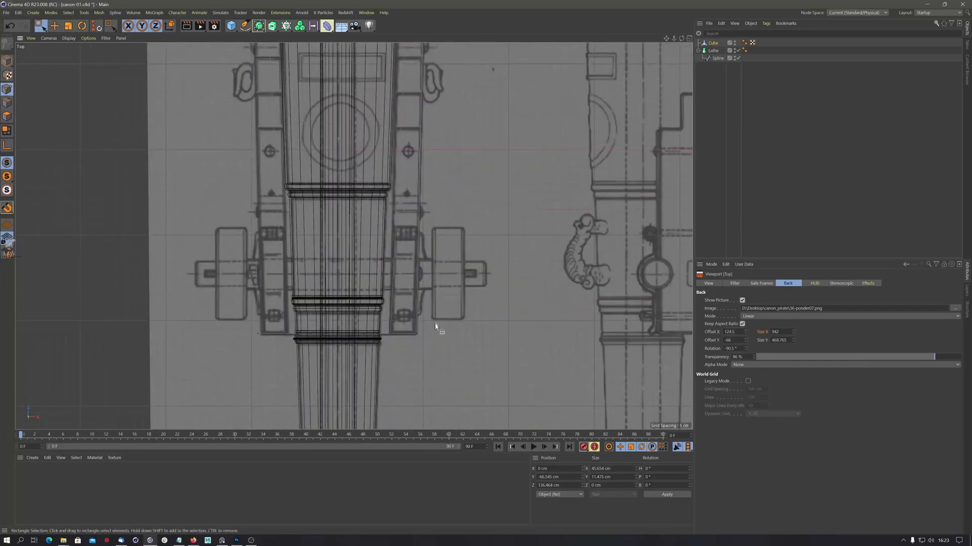
pyautogui.moveTo(249, 324); pyautogui.dragTo(446, 363)
pyautogui.moveTo(421, 354); pyautogui.dragTo(387, 306, button='middle')
pyautogui.press('t')
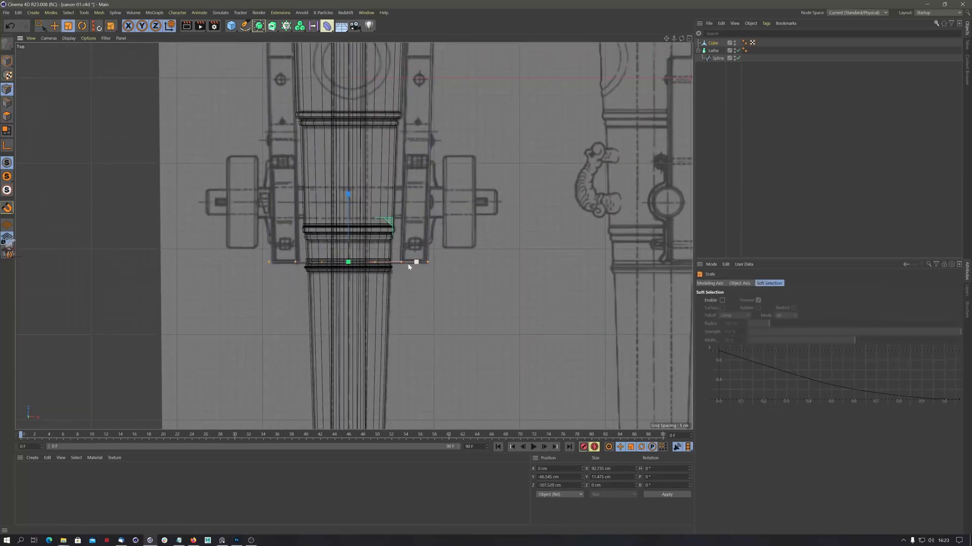
pyautogui.moveTo(409, 264); pyautogui.dragTo(407, 263)
# - Examine the base plate's taper and curved rear edge against the blueprint in the Top view and from several angles in the Perspective view
pyautogui.keyDown('alt'); pyautogui.moveTo(418, 242); pyautogui.dragTo(425, 355, button='middle'); pyautogui.keyUp('alt')
pyautogui.keyDown('alt'); pyautogui.moveTo(417, 237); pyautogui.dragTo(425, 397, button='middle'); pyautogui.keyUp('alt')
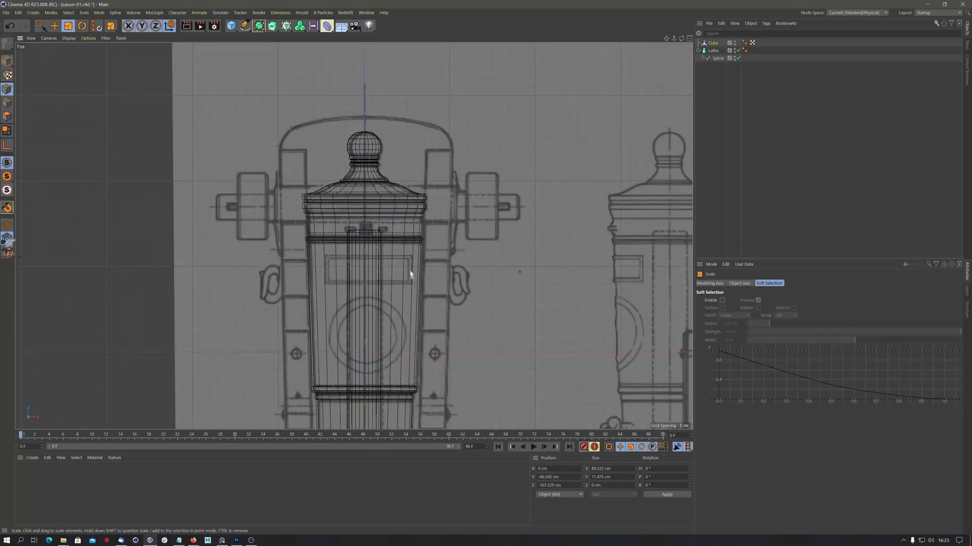
pyautogui.click(688, 39)
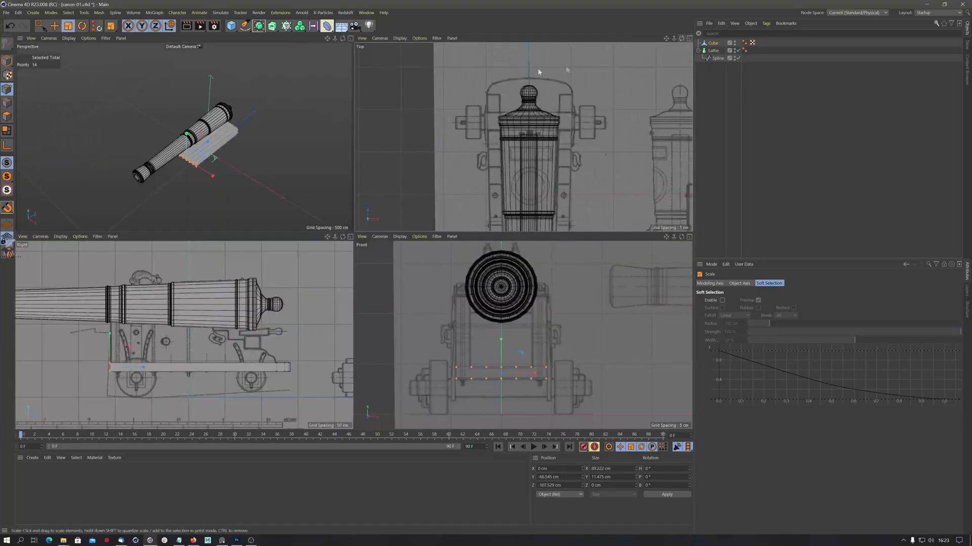
pyautogui.click(350, 38)
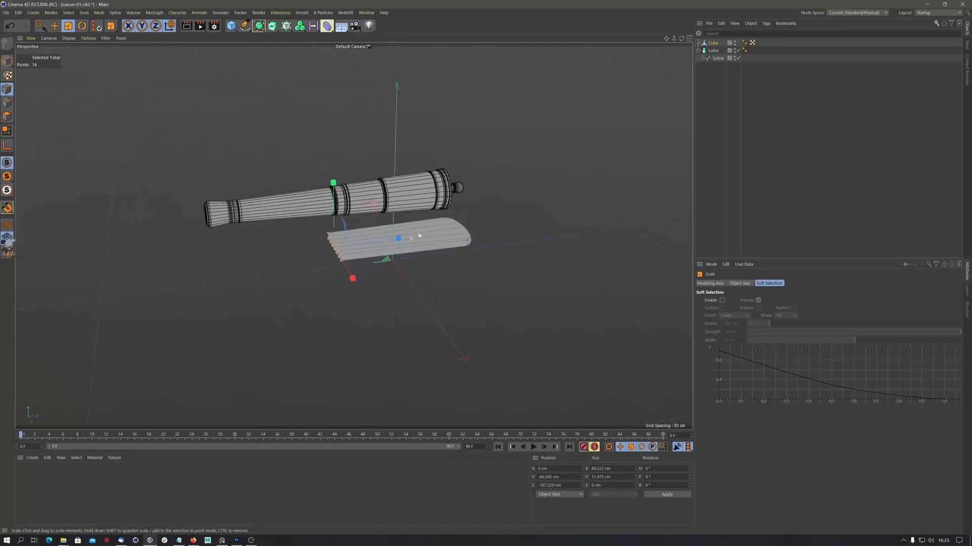
pyautogui.keyDown('alt'); pyautogui.moveTo(419, 236); pyautogui.dragTo(481, 227); pyautogui.keyUp('alt')
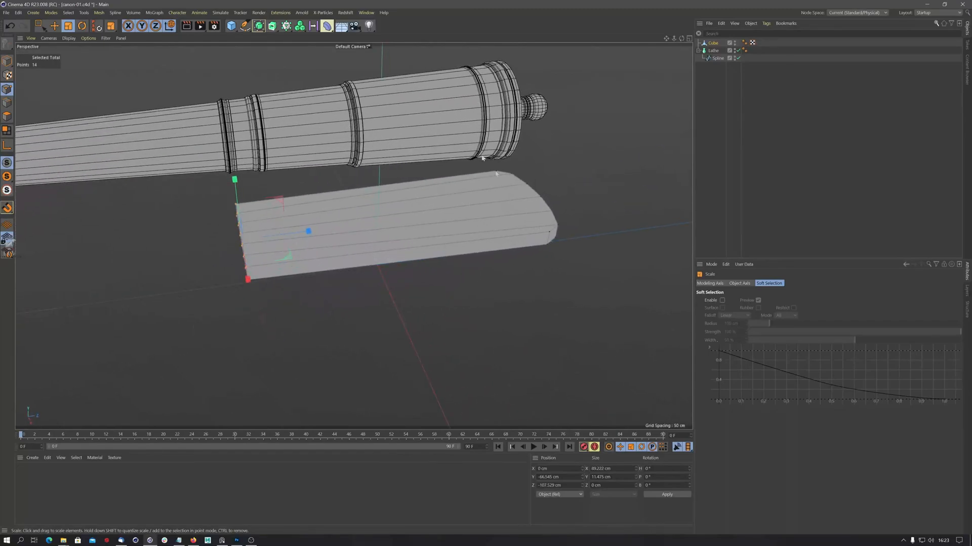
pyautogui.moveTo(350, 240)
pyautogui.keyDown('alt'); pyautogui.mouseDown()
pyautogui.moveTo(347, 228)
pyautogui.moveTo(405, 191)
pyautogui.moveTo(337, 242)
pyautogui.mouseUp(); pyautogui.keyUp('alt')
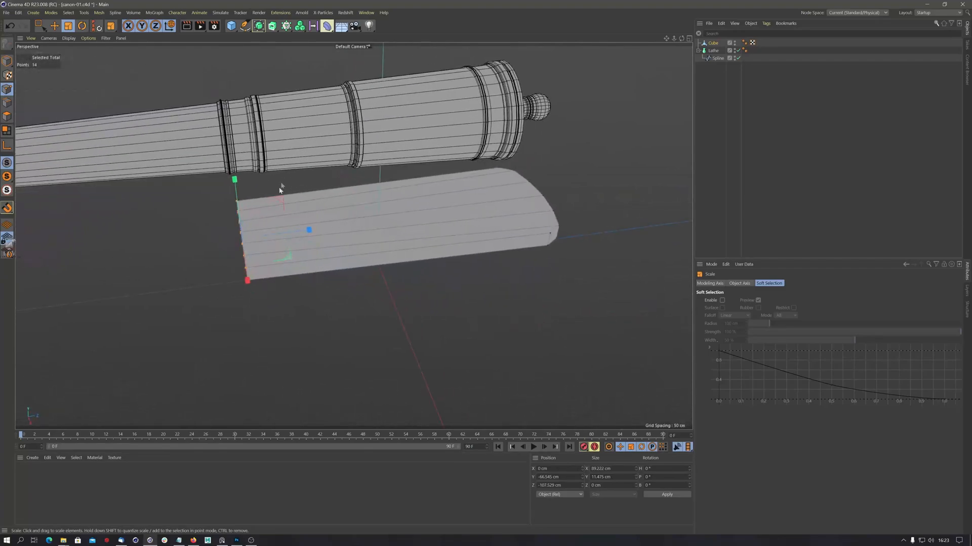
pyautogui.keyDown('alt'); pyautogui.moveTo(471, 219); pyautogui.dragTo(492, 230); pyautogui.keyUp('alt')
pyautogui.keyDown('alt'); pyautogui.moveTo(486, 189); pyautogui.dragTo(554, 159); pyautogui.keyUp('alt')
pyautogui.click(689, 38)
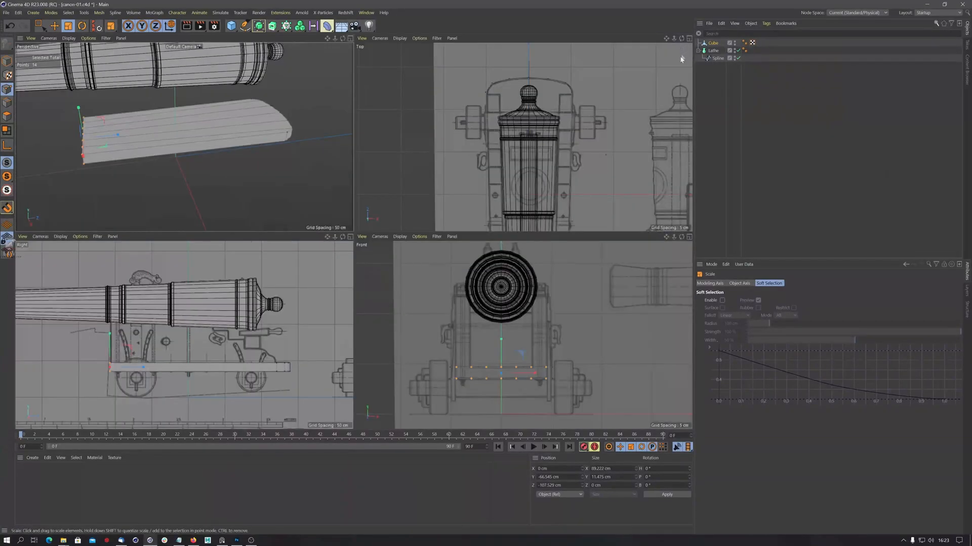